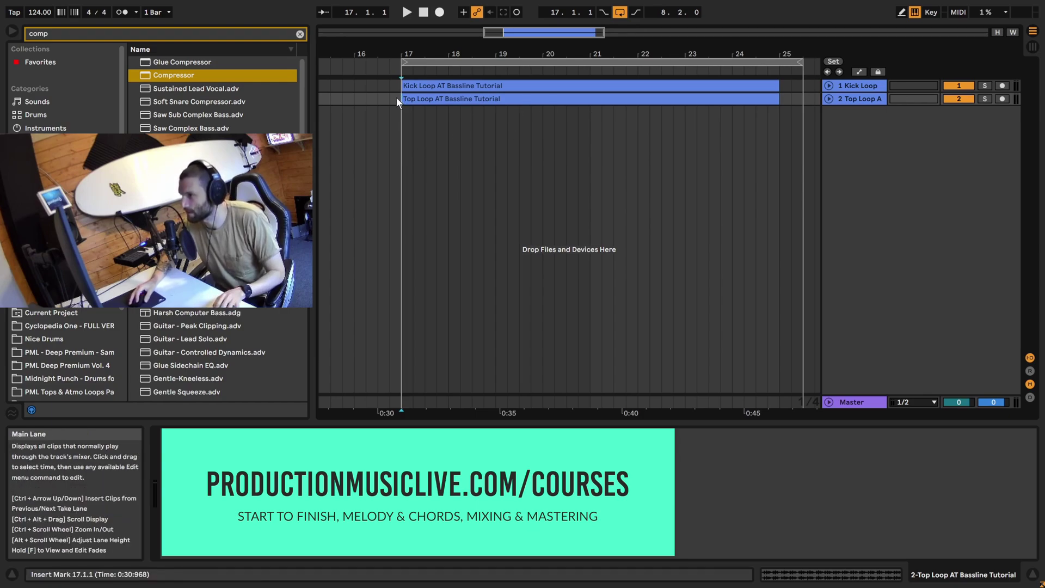
# - Audition the kick and top loops, and add a MIDI track below them with an empty four-bar clip from bar 17 to 21
pyautogui.press('space')
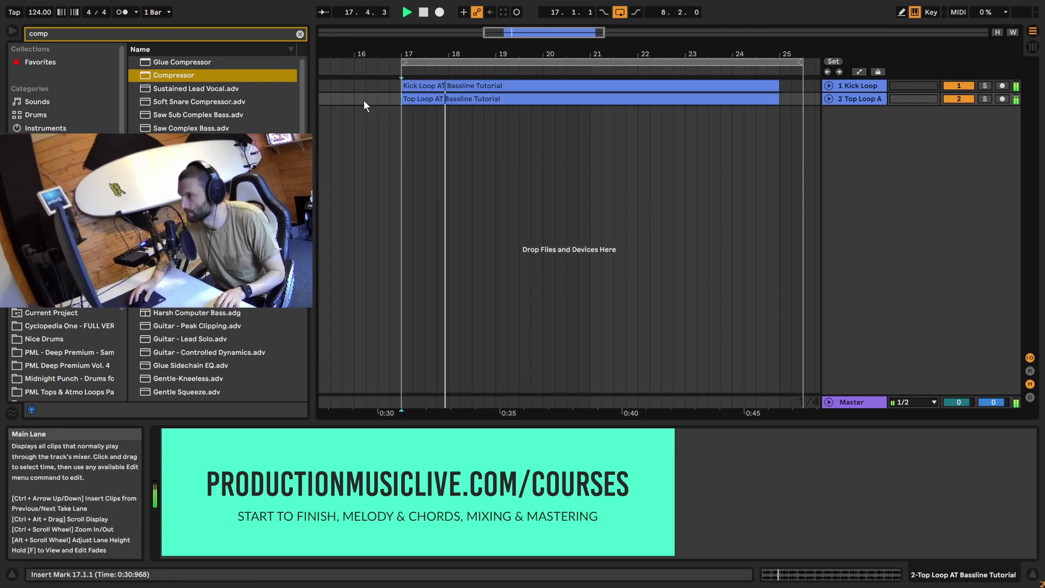
pyautogui.press('space')
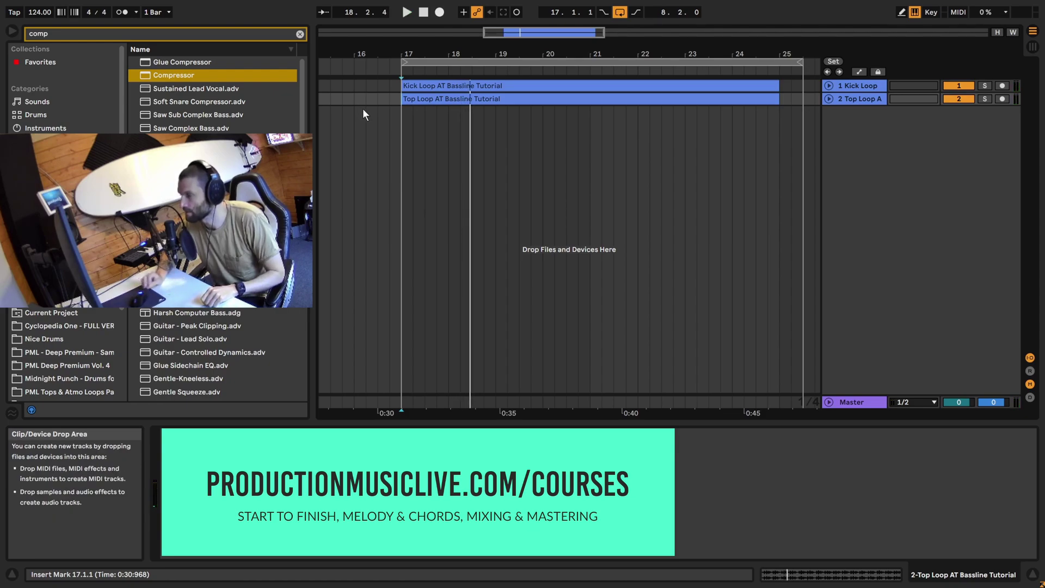
pyautogui.click(861, 99)
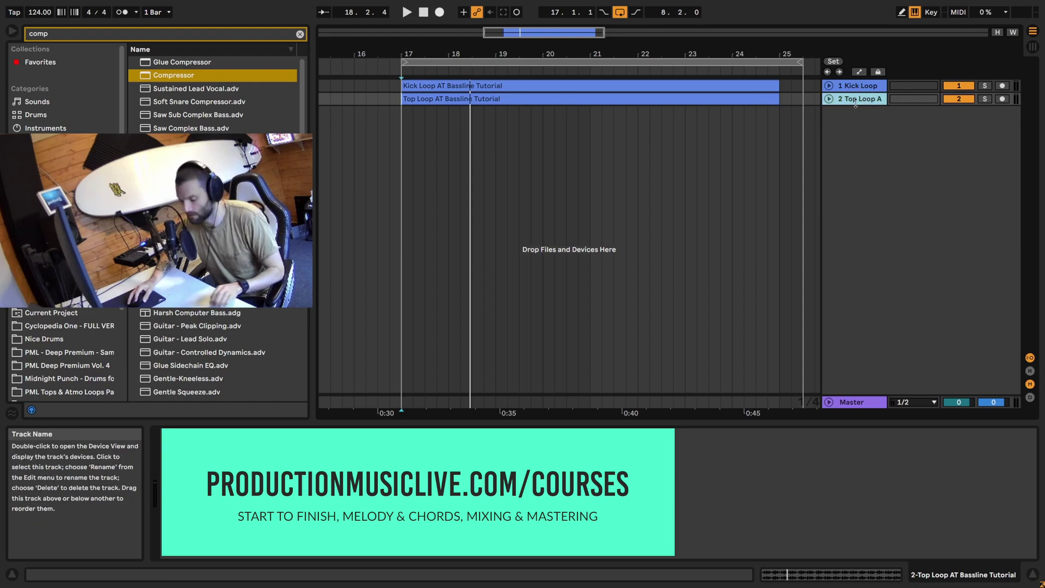
pyautogui.hotkey('ctrl', 'shift', 't')
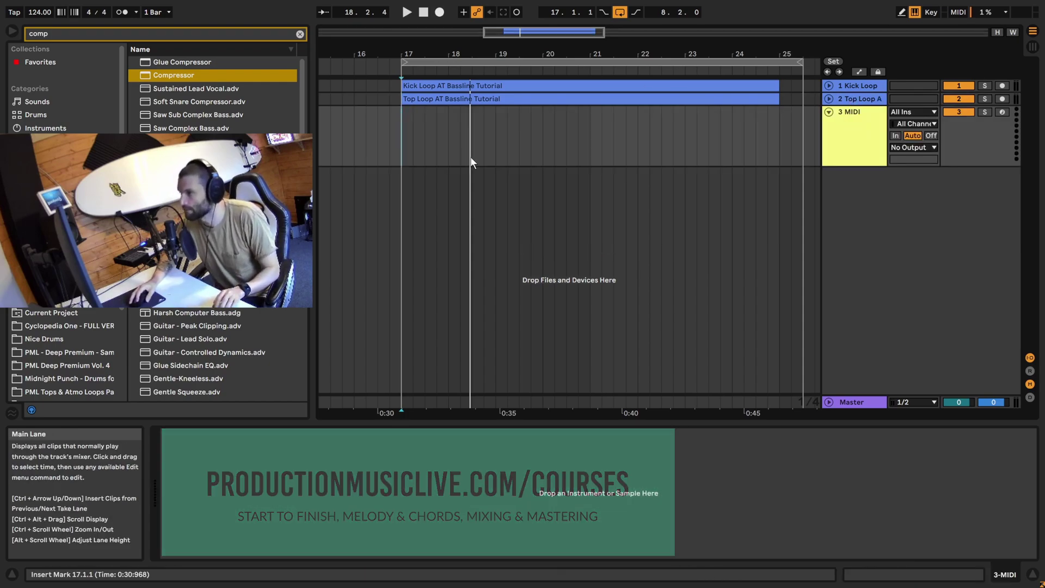
pyautogui.moveTo(401, 146); pyautogui.dragTo(588, 148)
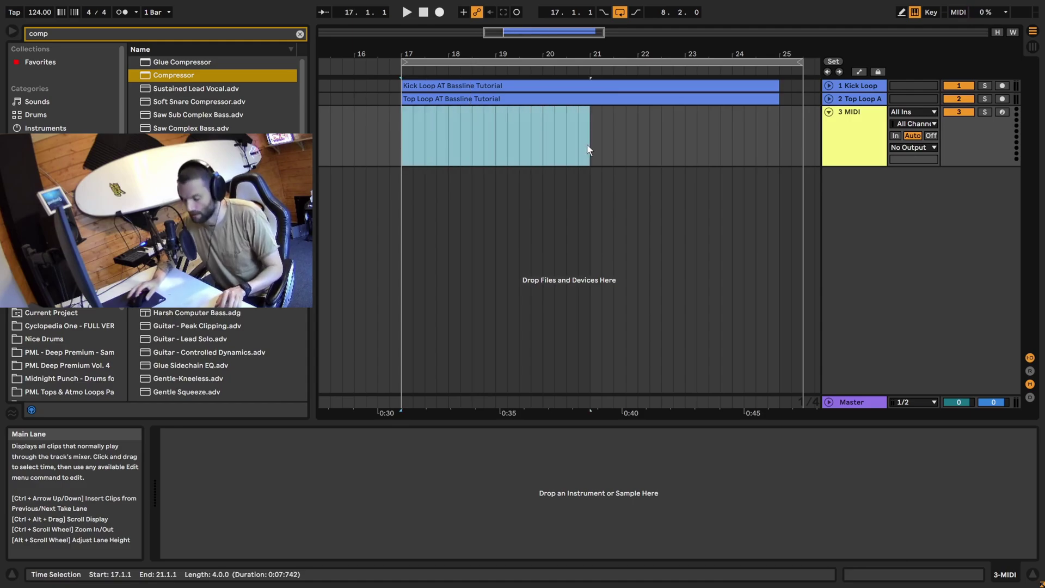
pyautogui.hotkey('ctrl', 'shift', 'm')
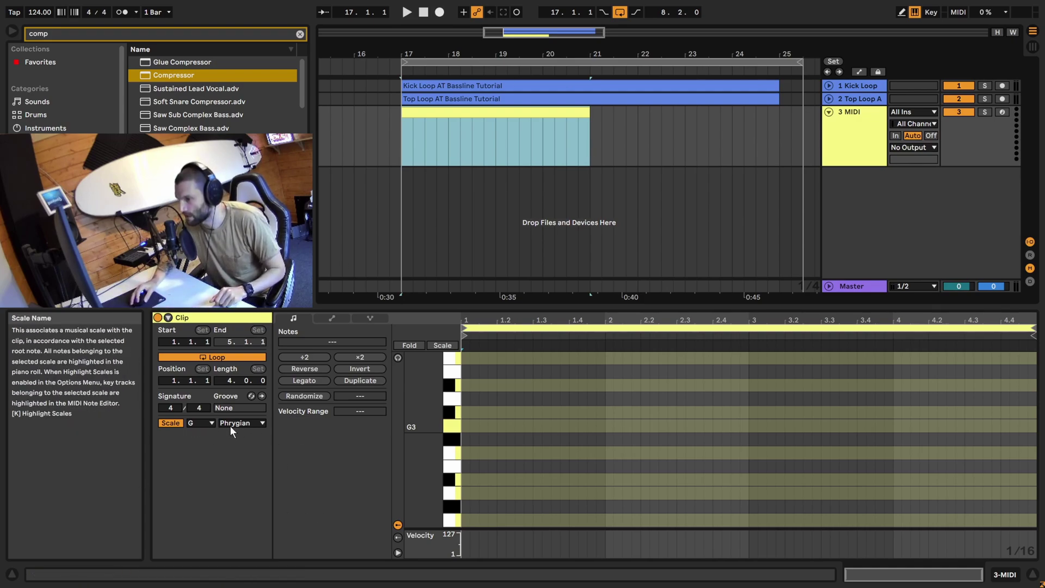
# - Enable the scale for the new MIDI clip and set it to G Phrygian
pyautogui.click(178, 423)
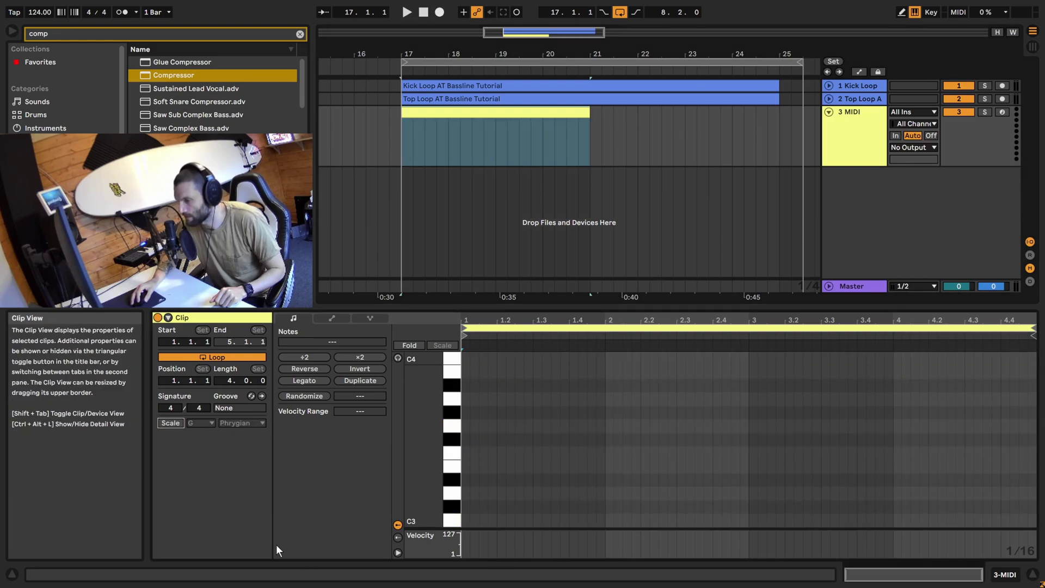
pyautogui.click(172, 424)
pyautogui.click(204, 423)
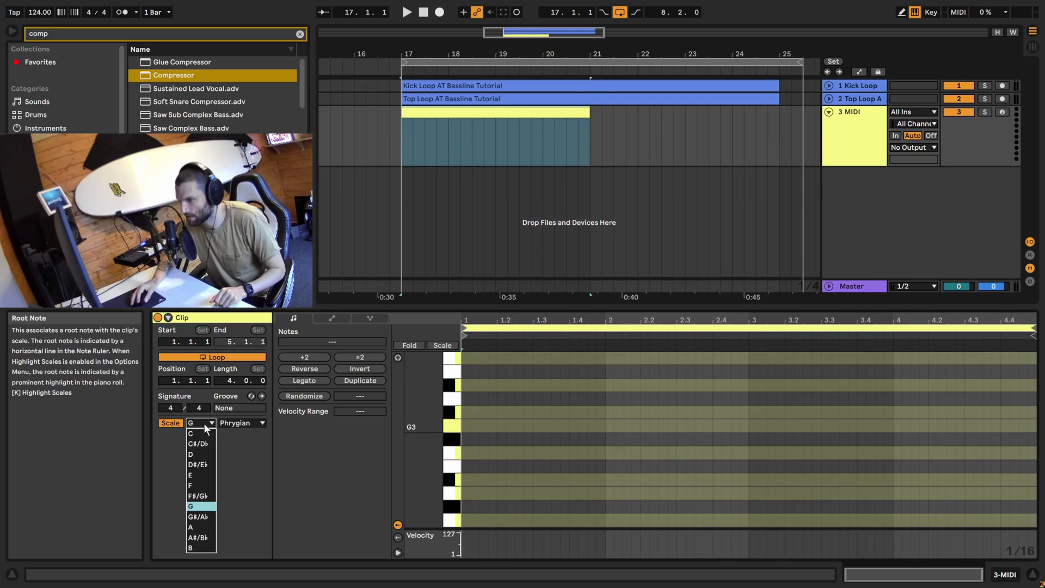
pyautogui.click(200, 502)
pyautogui.click(240, 423)
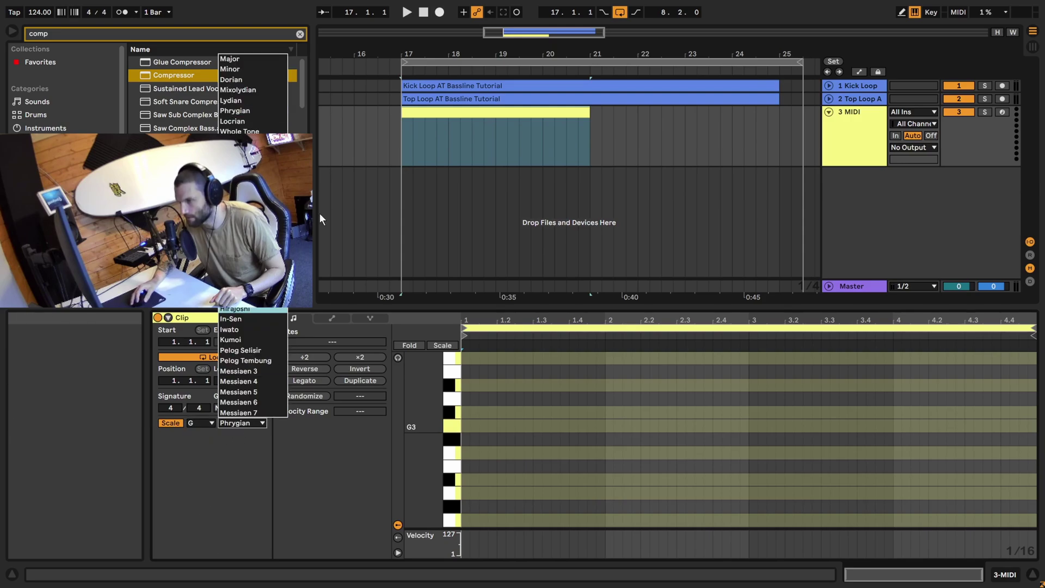
pyautogui.click(257, 112)
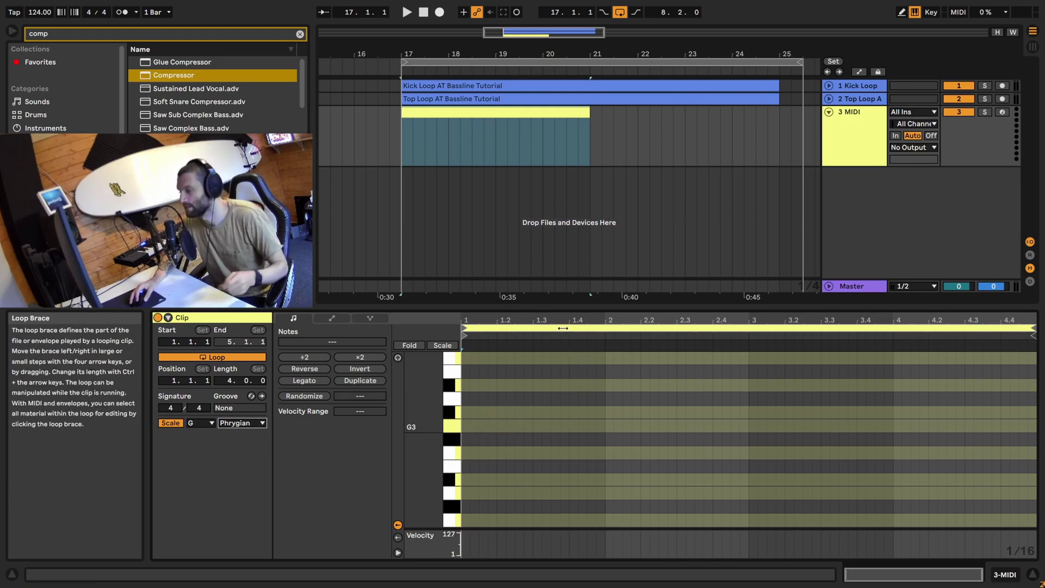
# - Search the browser for "operator" and load the Operator instrument onto the new MIDI track
pyautogui.click(852, 153)
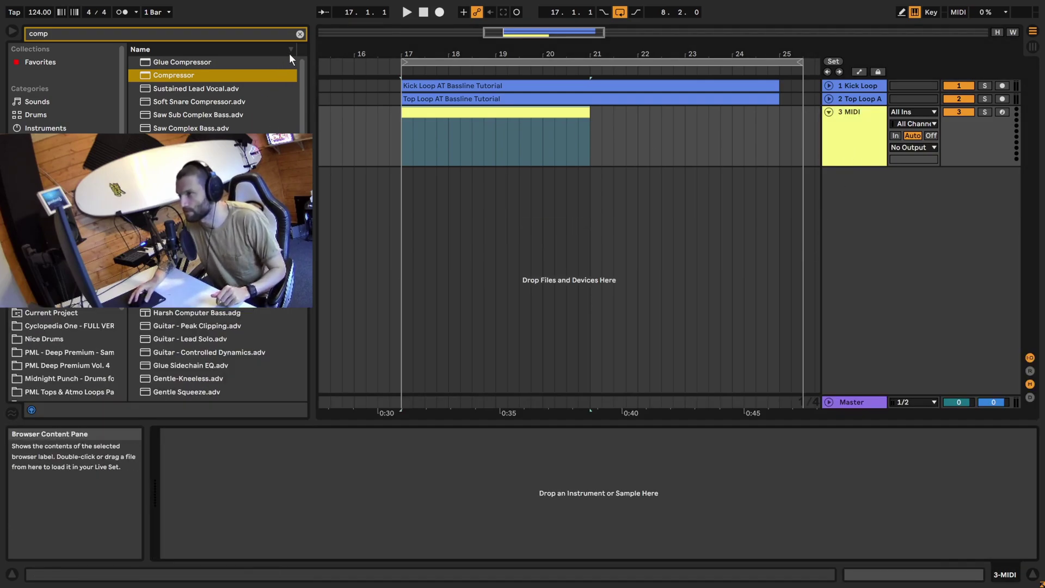
pyautogui.click(300, 34)
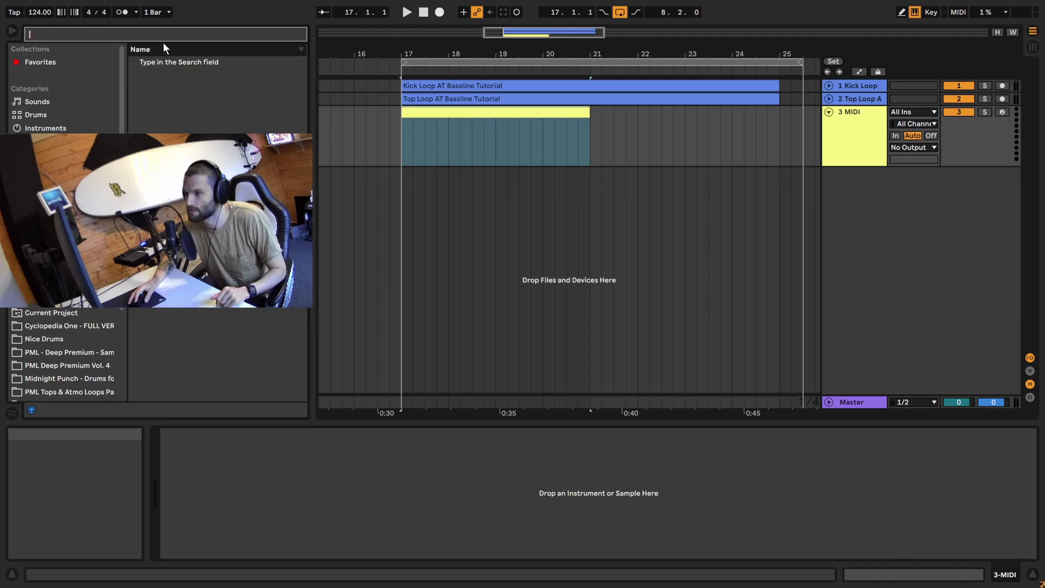
pyautogui.write('operator')
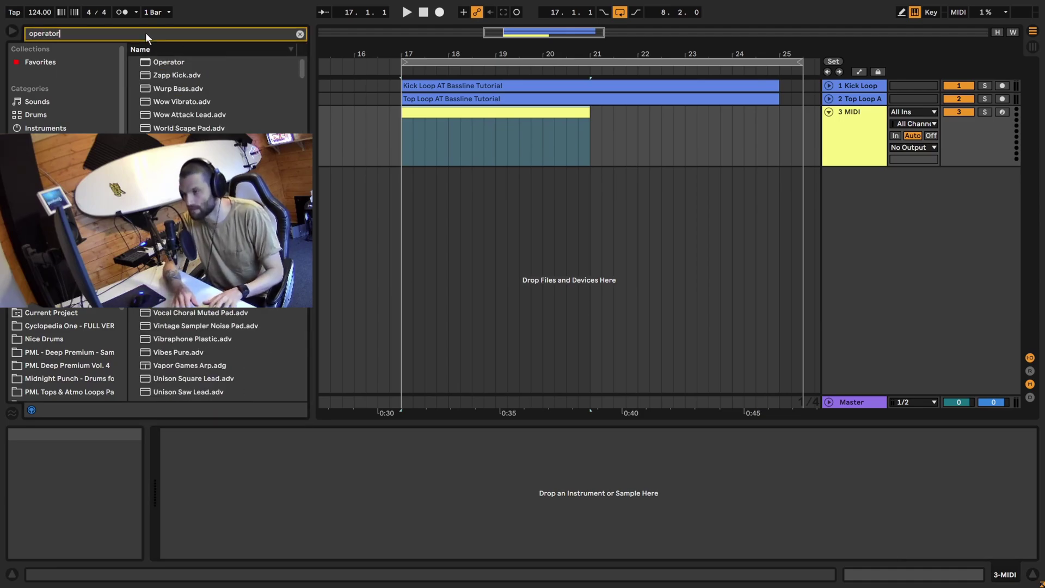
pyautogui.doubleClick(163, 62)
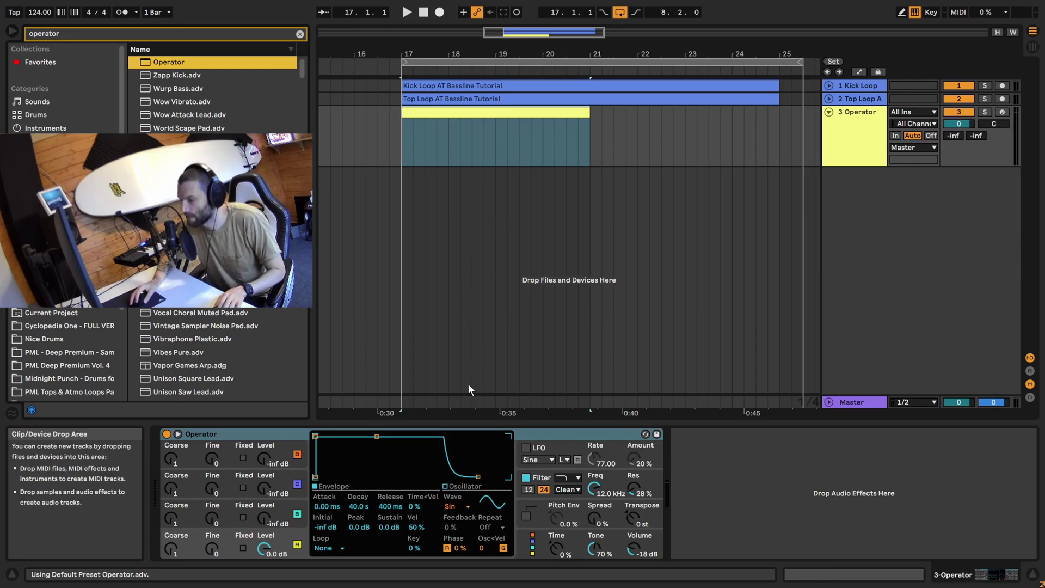
# - Set Operator's oscillator A waveform to Saw D and lower the filter frequency to 2.67 kHz
pyautogui.click(458, 506)
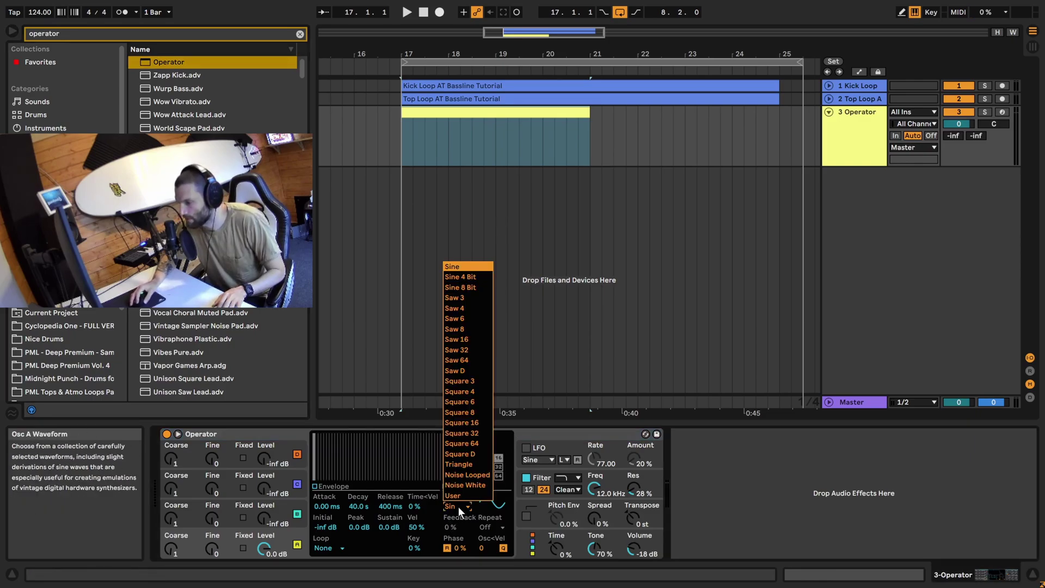
pyautogui.click(479, 371)
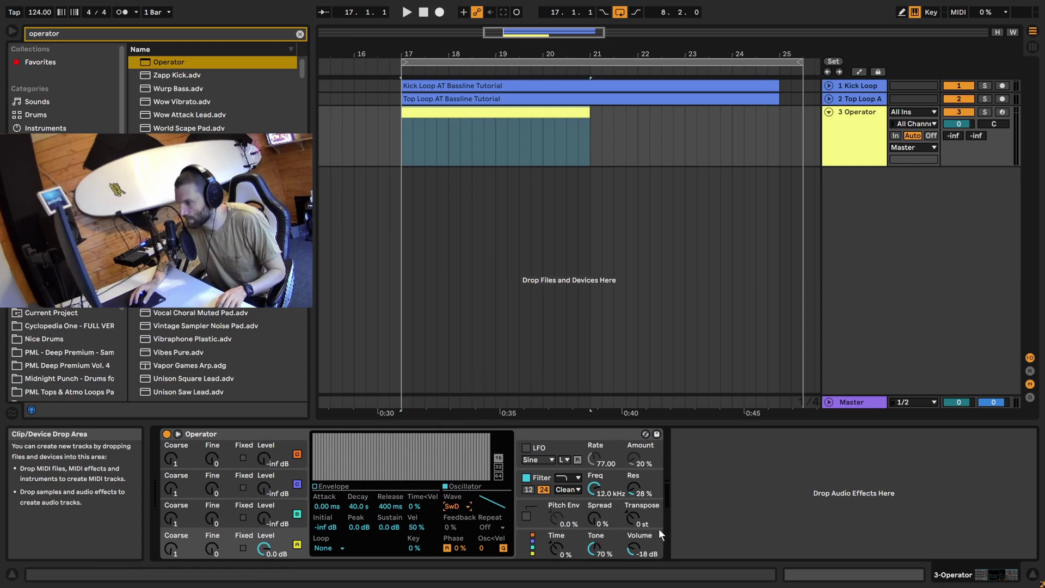
pyautogui.moveTo(595, 492); pyautogui.dragTo(595, 501)
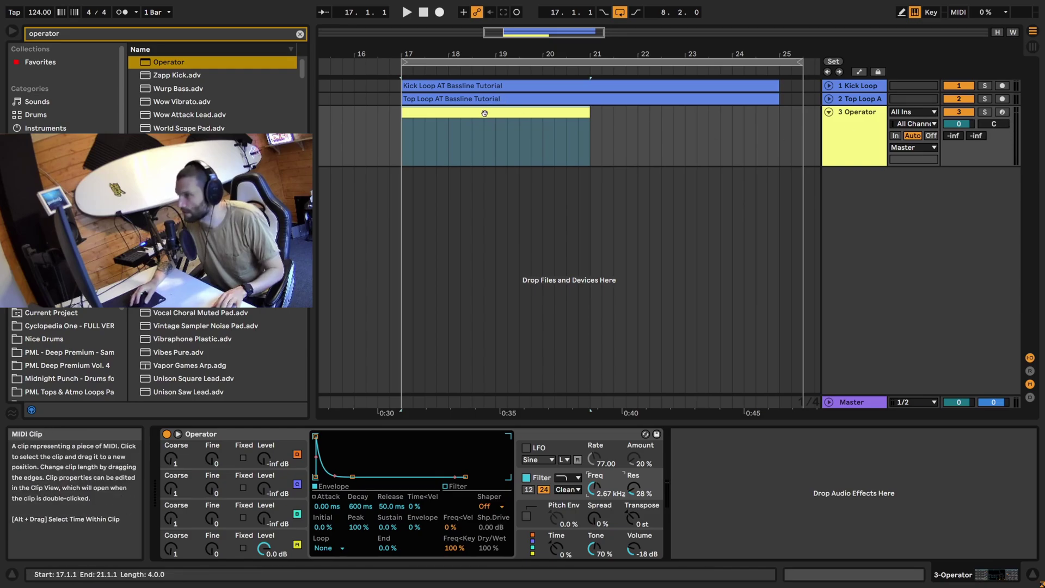
# - Open the MIDI clip and add a G1 note three sixteenths long at its start, playing it back
pyautogui.doubleClick(483, 130)
pyautogui.scroll(-5, 510, 440)
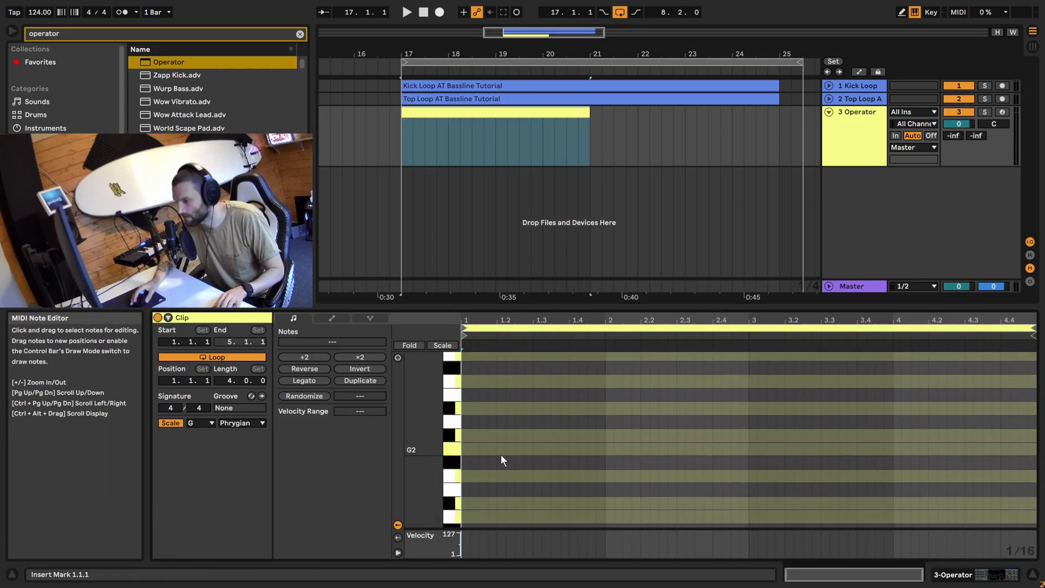
pyautogui.scroll(-1, 491, 450)
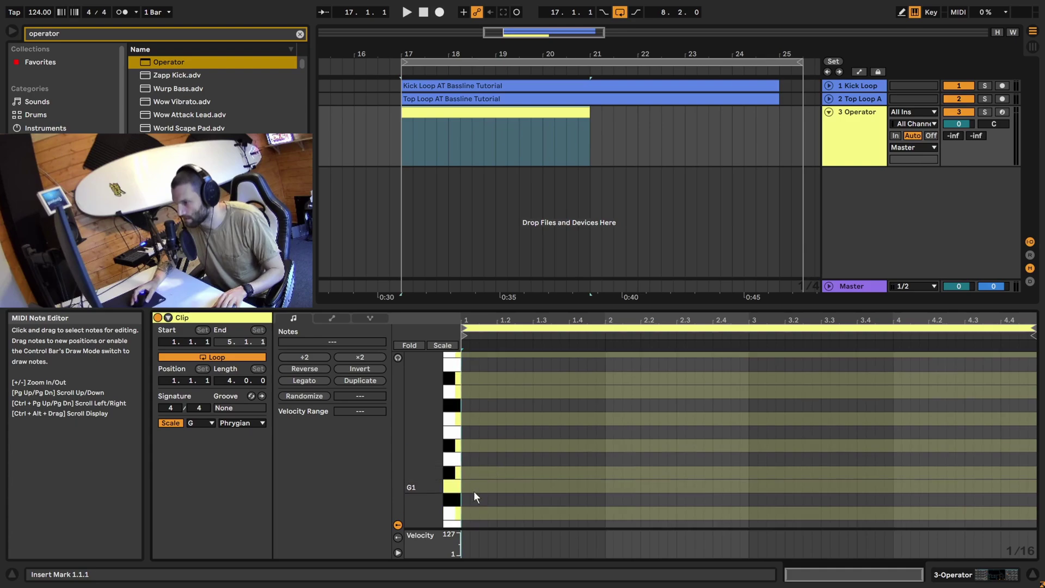
pyautogui.doubleClick(466, 484)
pyautogui.press('space')
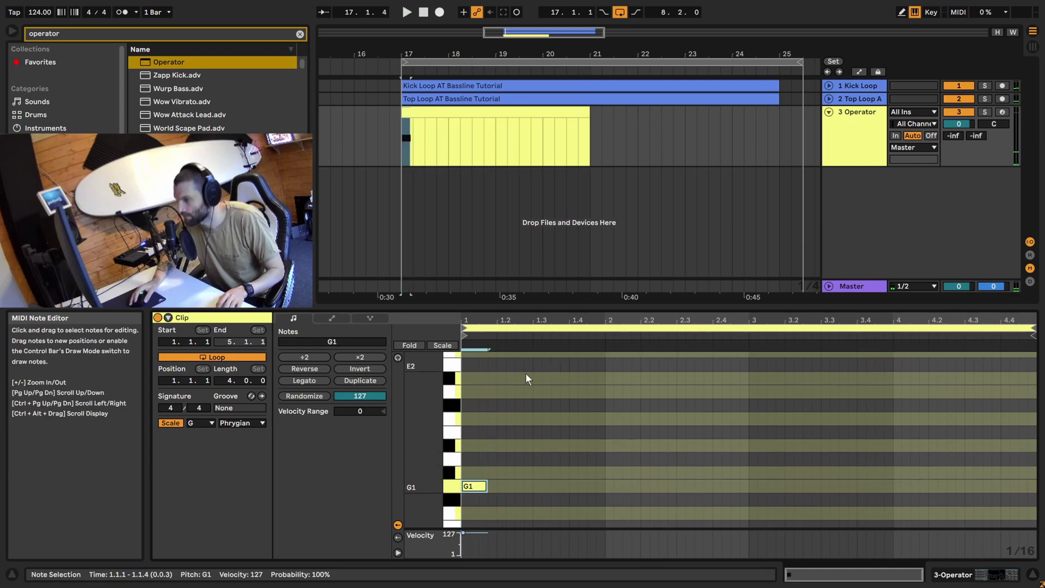
# - Transpose the first note down an octave to G0 and play it with the drums
pyautogui.scroll(-2, 524, 416)
pyautogui.scroll(-1, 509, 406)
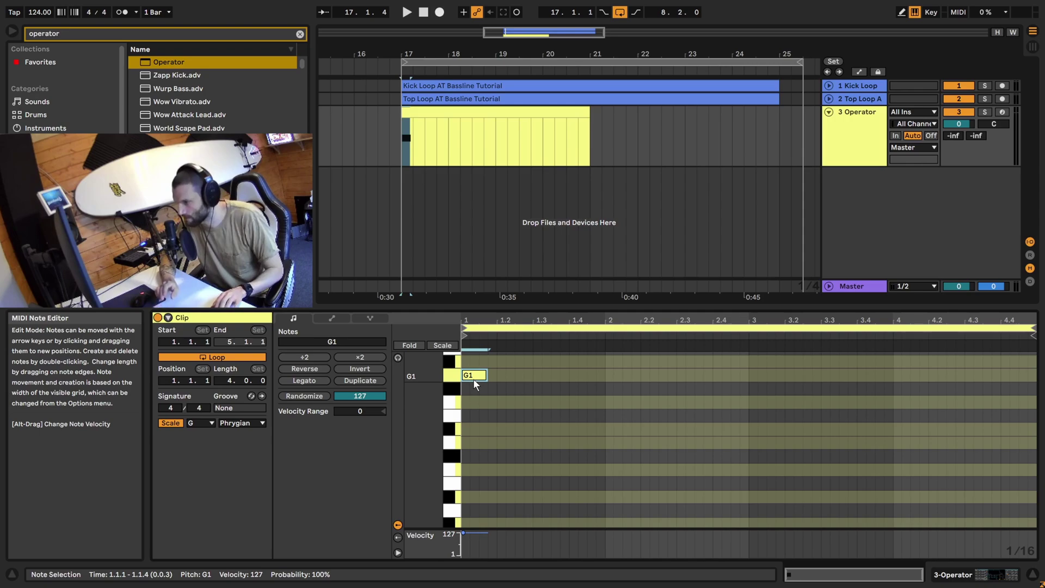
pyautogui.hotkey('shift', 'Down')
pyautogui.scroll(-1, 507, 492)
pyautogui.press('space')
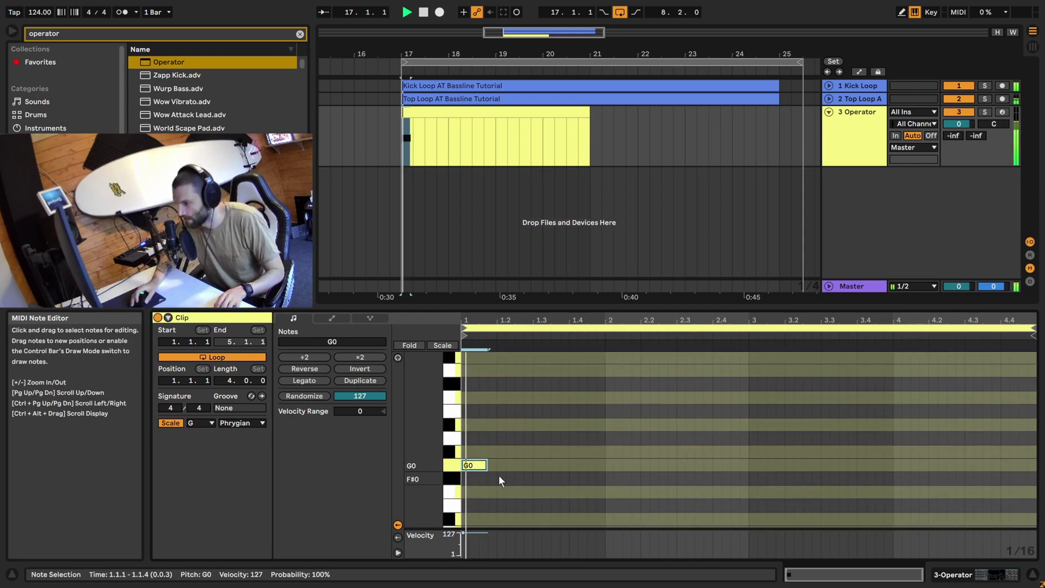
pyautogui.press('space')
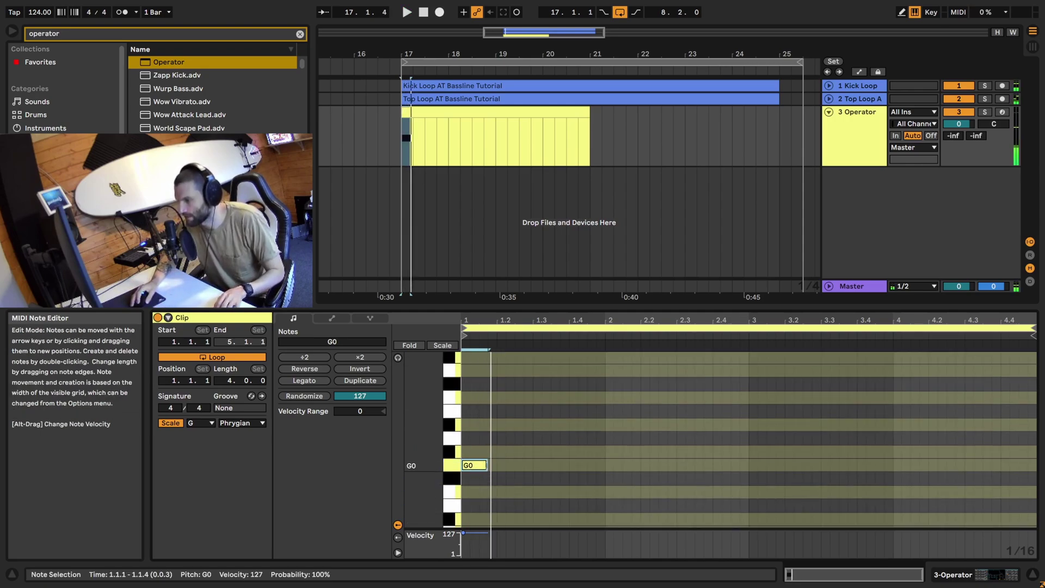
# - Shorten the opening G0 note to about one and a half sixteenths and play it back
pyautogui.moveTo(486, 466); pyautogui.dragTo(469, 466)
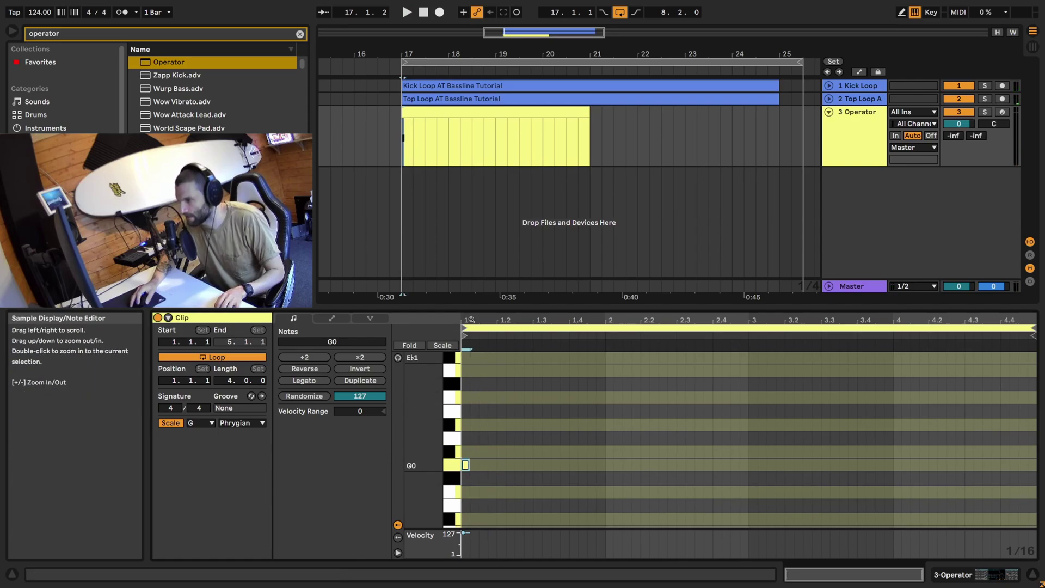
pyautogui.moveTo(471, 320); pyautogui.dragTo(471, 338)
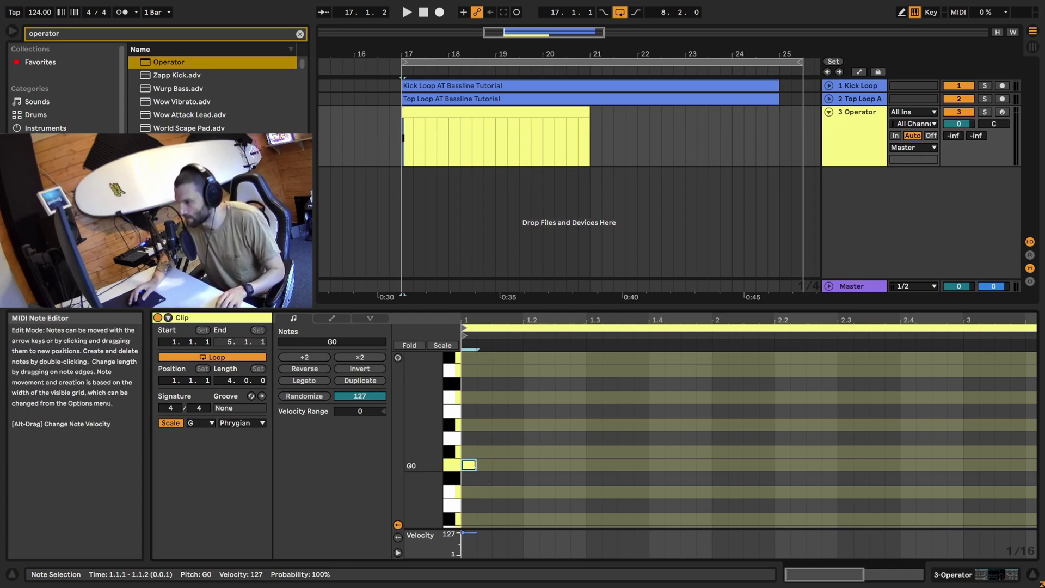
pyautogui.moveTo(475, 465); pyautogui.dragTo(485, 465)
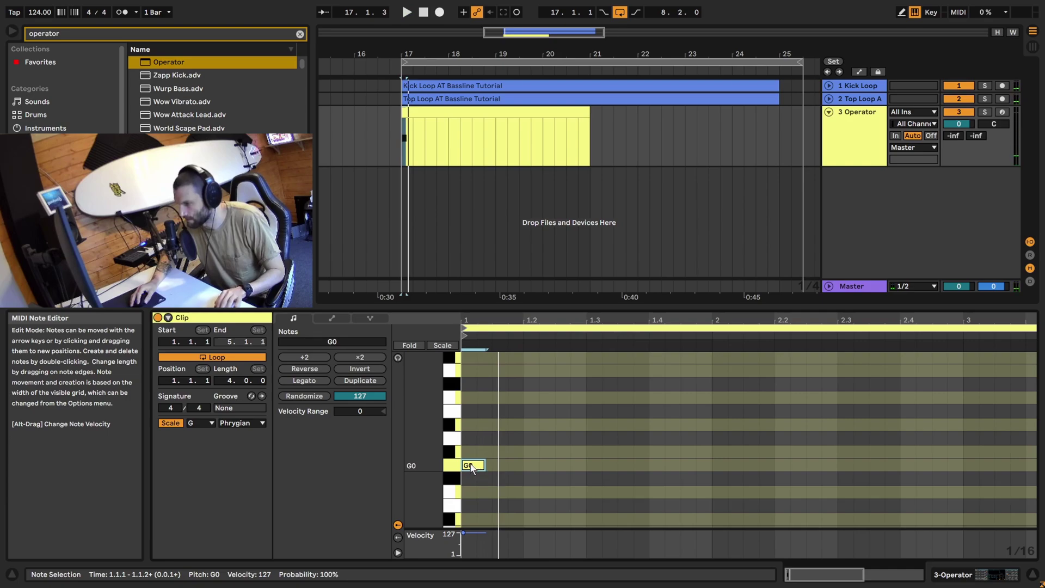
pyautogui.press('space')
# - Add sixteenth-length G0 notes at 1.1.3 and 1.2.1 and an A♭0 note at 1.2.3, checking them by playback
pyautogui.moveTo(472, 466); pyautogui.dragTo(506, 466)
pyautogui.press('space')
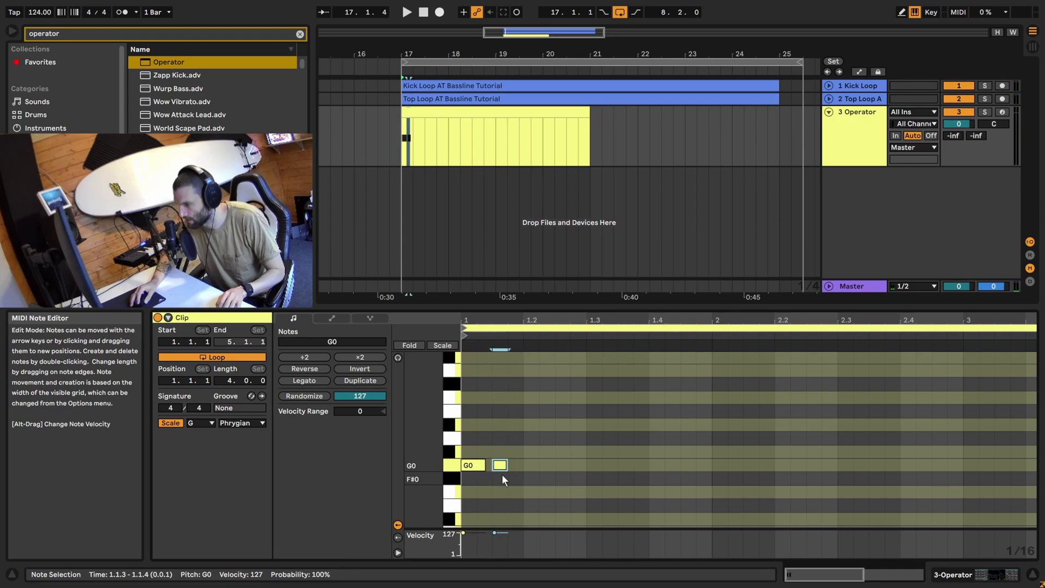
pyautogui.press('space')
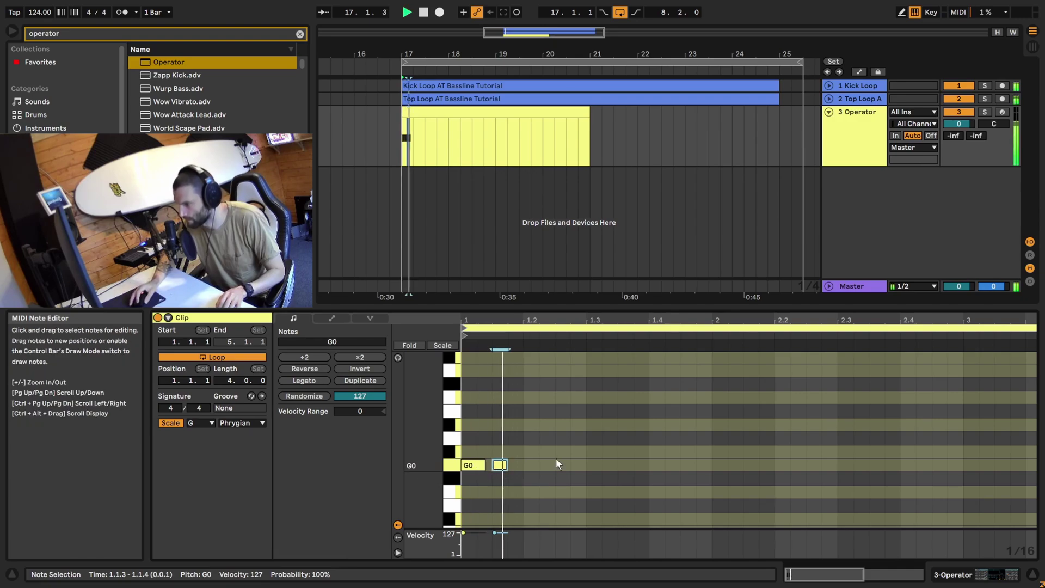
pyautogui.doubleClick(531, 465)
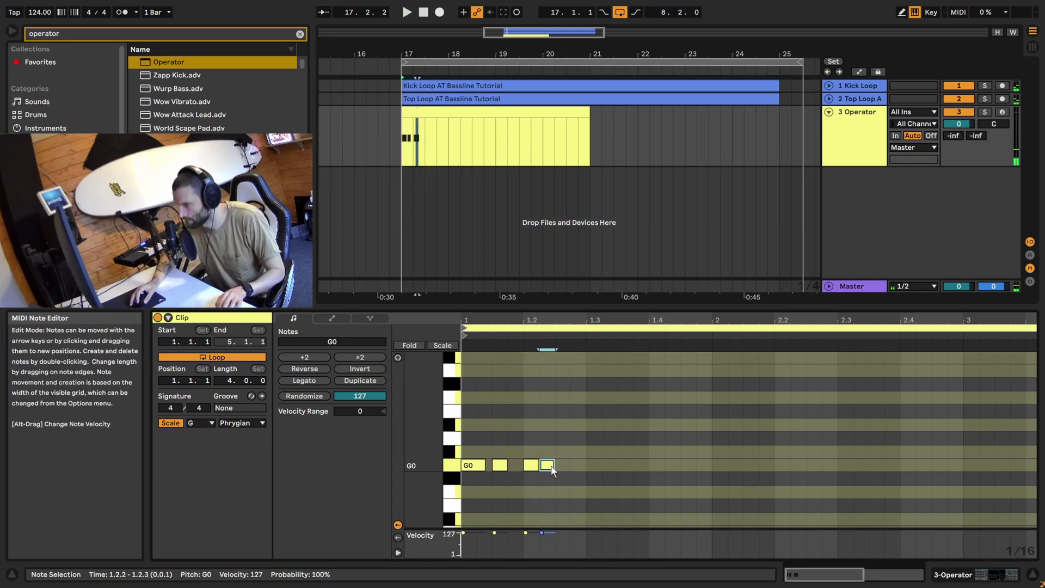
pyautogui.doubleClick(562, 452)
pyautogui.press('space')
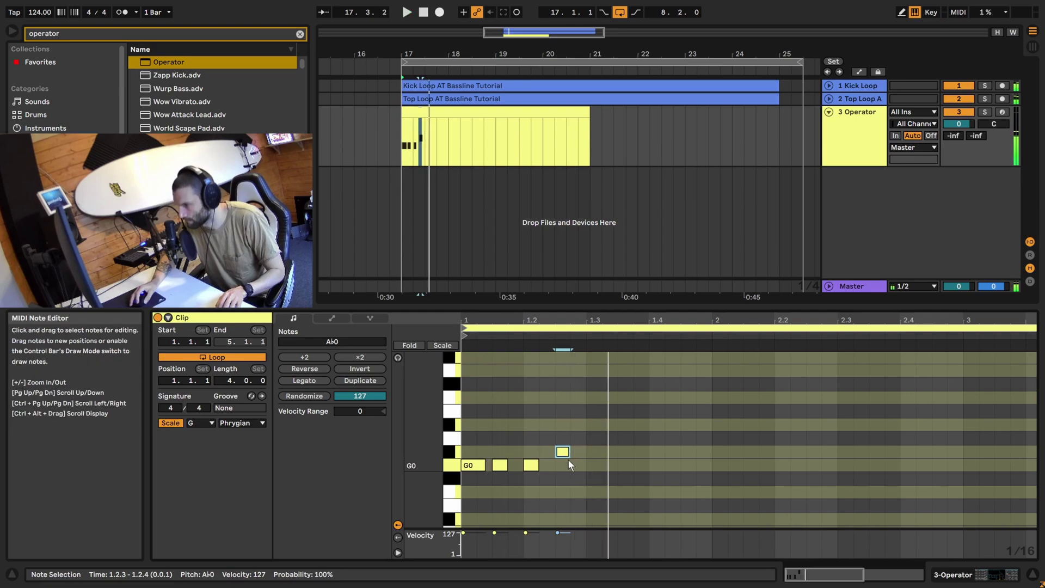
# - Add a G0 note at 1.3.1, extend it to three sixteenths, and play the bassline
pyautogui.doubleClick(579, 452)
pyautogui.moveTo(587, 459); pyautogui.dragTo(604, 472)
pyautogui.press('space')
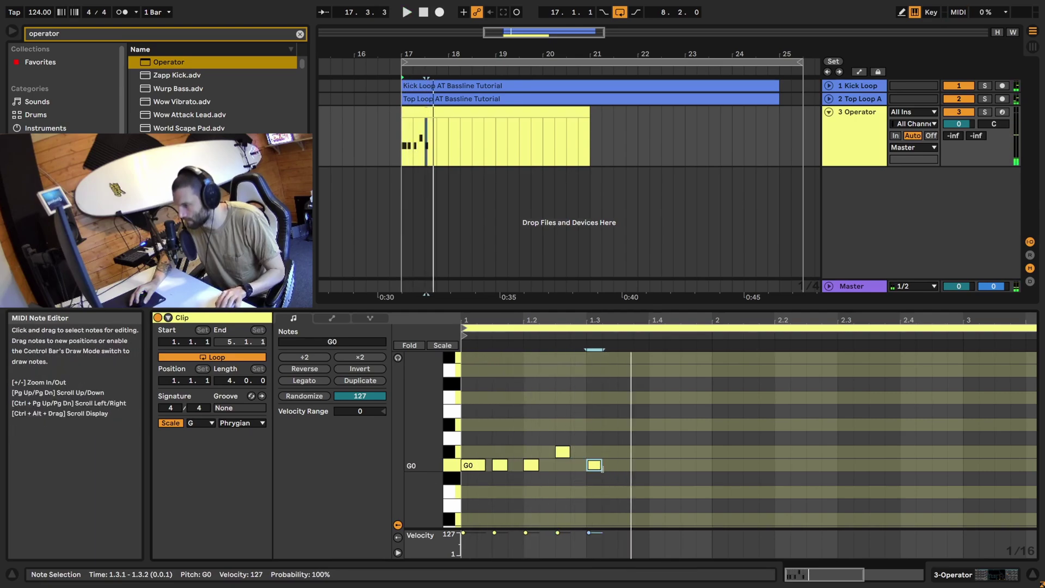
pyautogui.moveTo(601, 466); pyautogui.dragTo(627, 469)
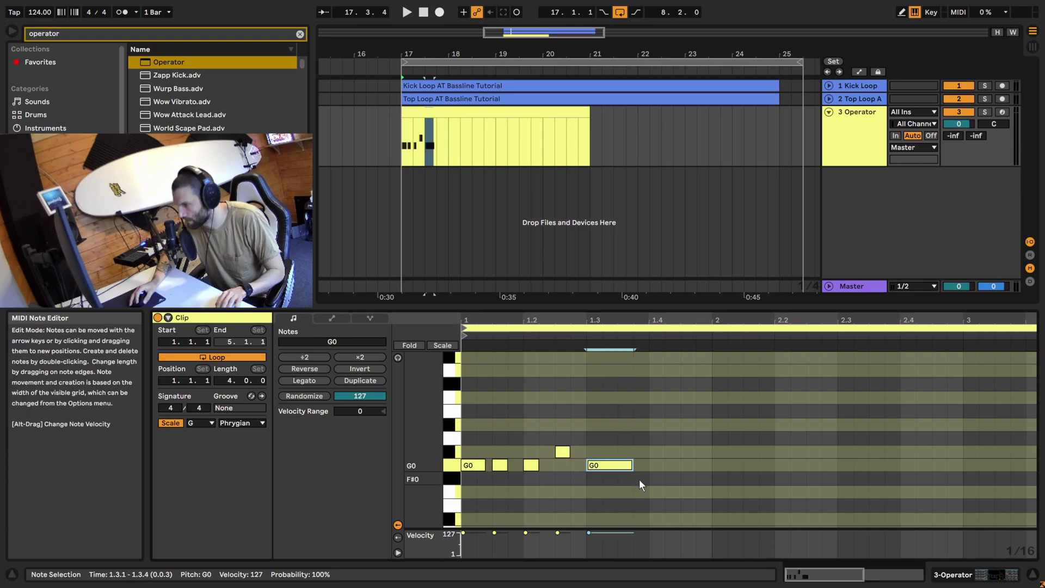
pyautogui.press('space')
pyautogui.press('space')
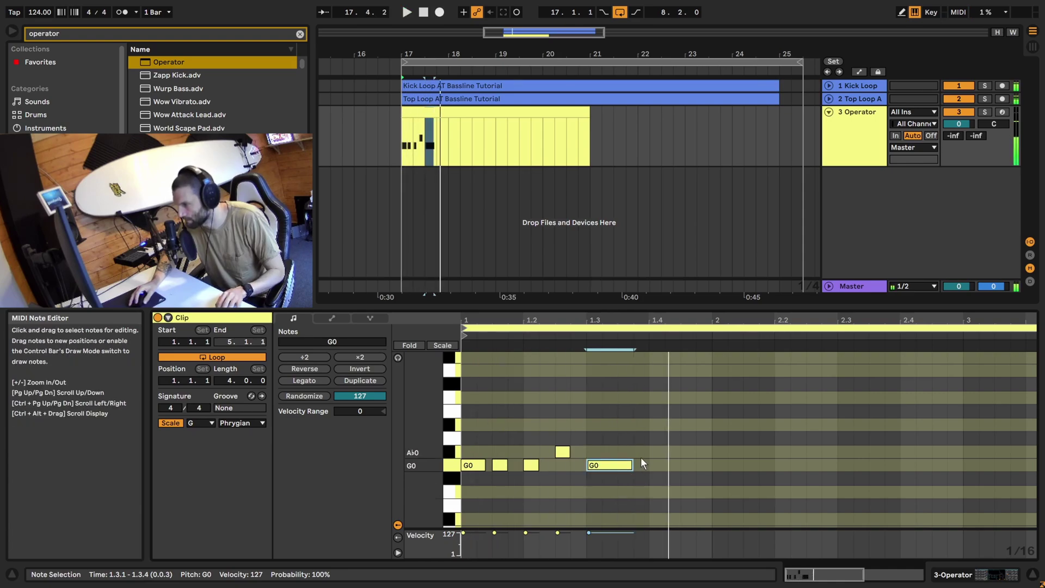
# - Add a sixteenth-length G0 note at 1.3.4 and trim the preceding G0 note to about two and a half sixteenths
pyautogui.doubleClick(643, 465)
pyautogui.press('space')
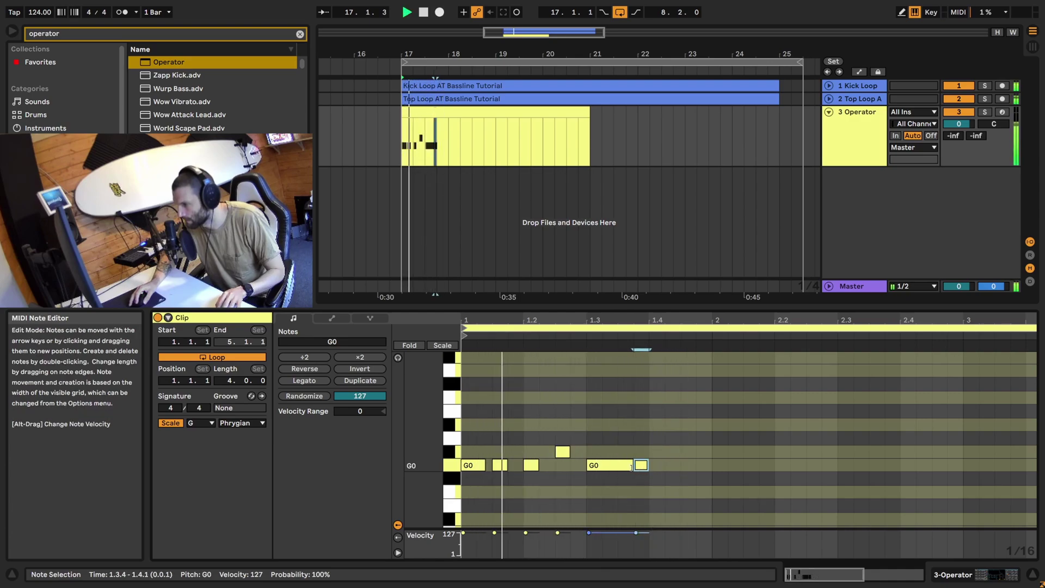
pyautogui.press('space')
pyautogui.moveTo(632, 466); pyautogui.dragTo(626, 467)
pyautogui.press('space')
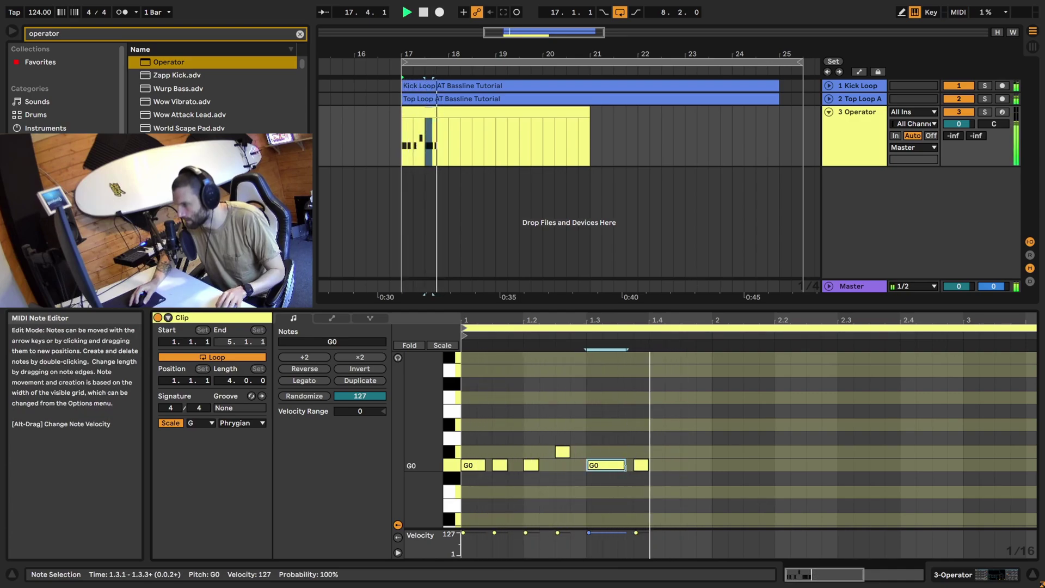
# - Add a sixteenth-length G0 note at 1.4.2 and a sixteenth-length B♭0 note at 1.4.4
pyautogui.doubleClick(674, 466)
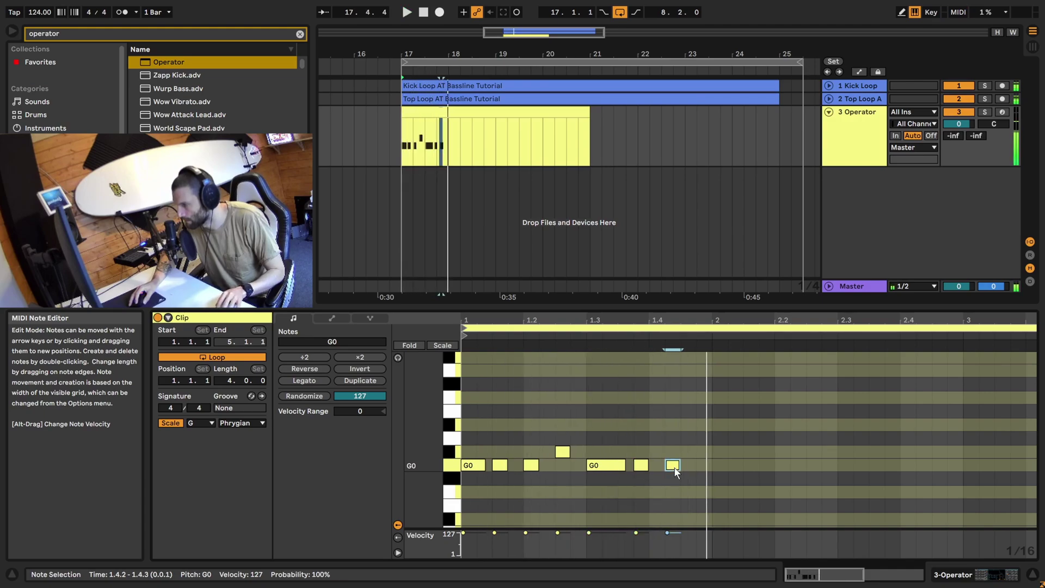
pyautogui.press('space')
pyautogui.doubleClick(688, 466)
pyautogui.moveTo(687, 467); pyautogui.dragTo(705, 434)
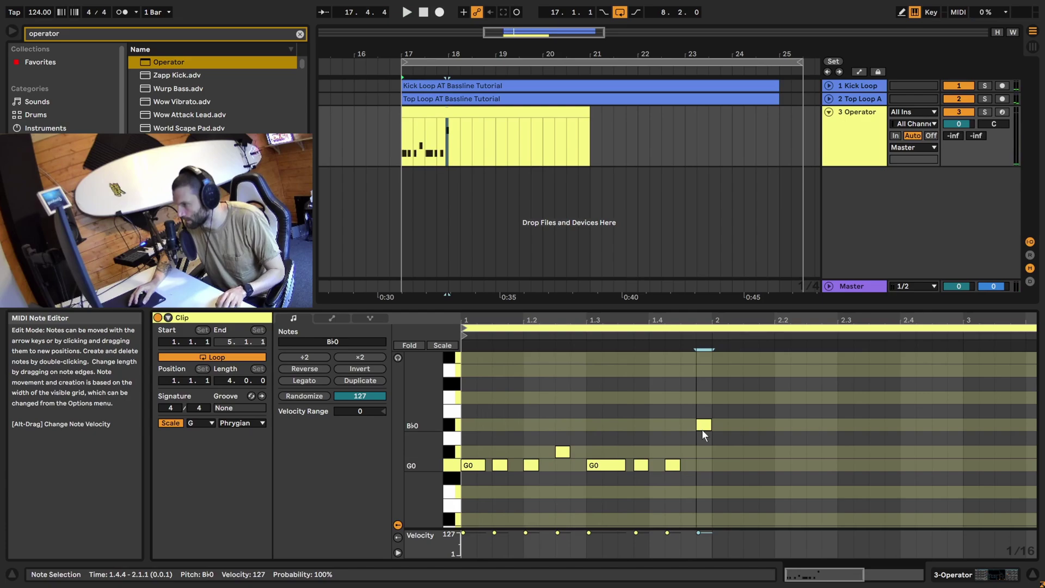
# - Duplicate all of the first bar's notes three times to fill bars 2 to 4, and play the bassline
pyautogui.moveTo(466, 414); pyautogui.dragTo(714, 486)
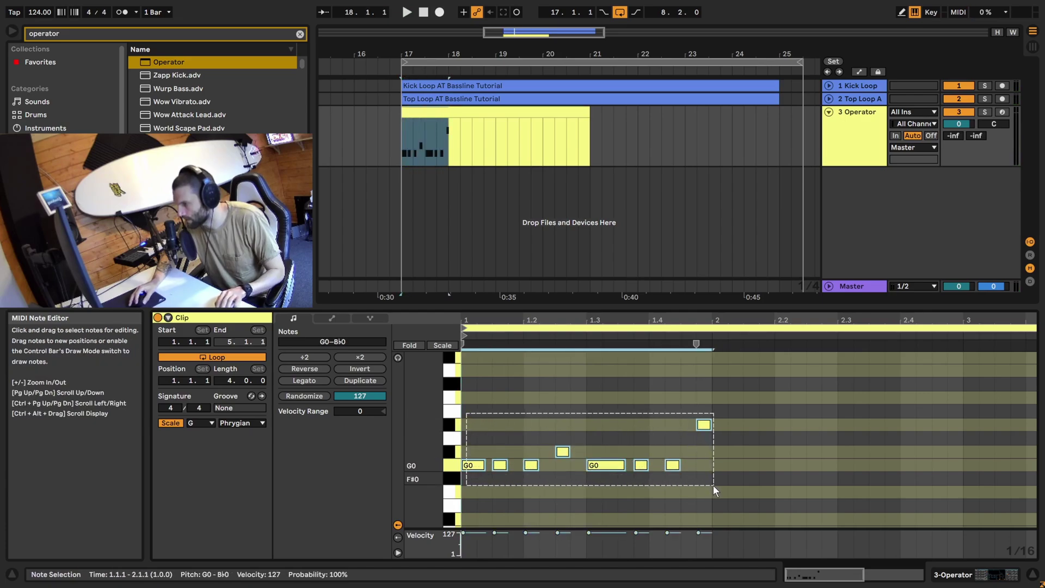
pyautogui.hotkey('ctrl', 'd')
pyautogui.hotkey('ctrl', 'd')
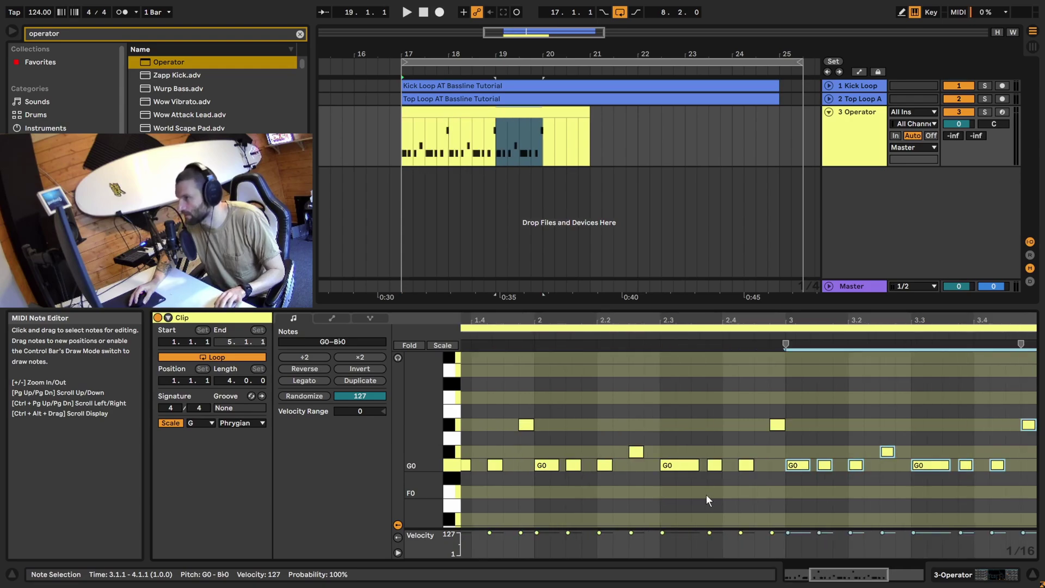
pyautogui.hotkey('ctrl', 'd')
pyautogui.press('space')
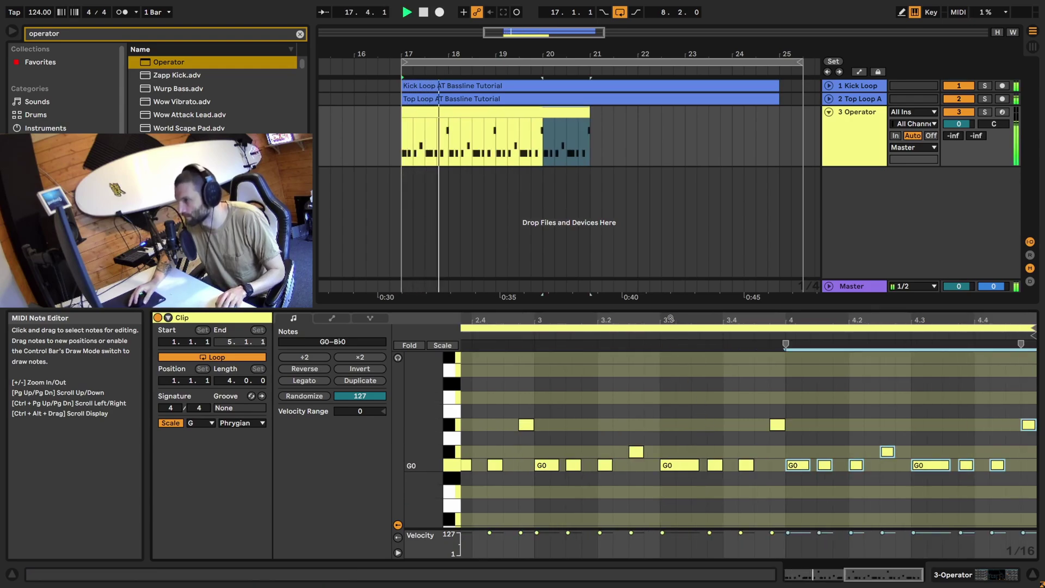
pyautogui.moveTo(697, 325); pyautogui.dragTo(697, 299)
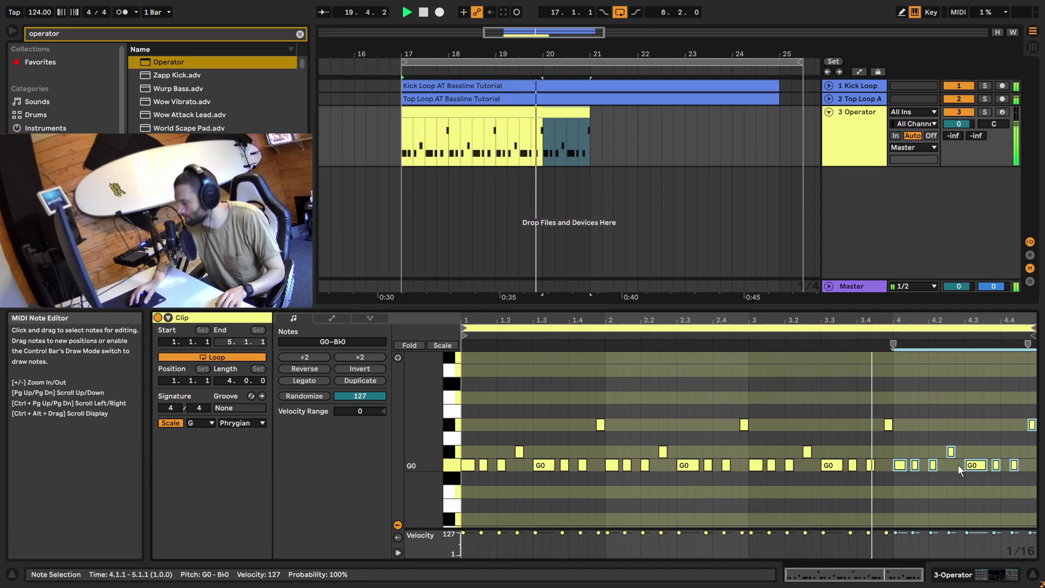
pyautogui.press('space')
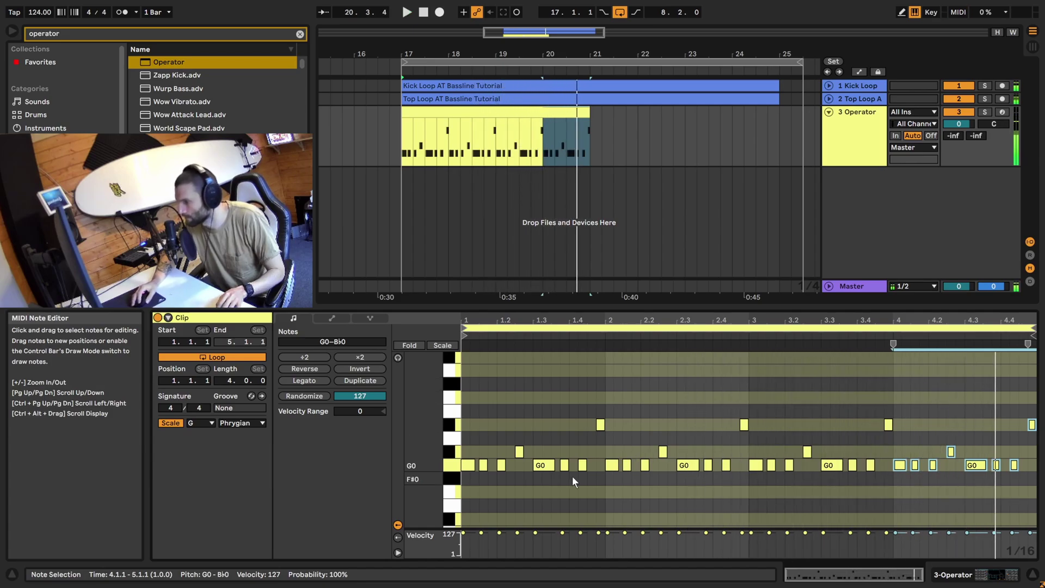
# - Shorten all sixteenth-length notes across the four bars to about two-thirds of a sixteenth, excluding the long G0 notes, and play the result
pyautogui.moveTo(480, 437); pyautogui.dragTo(520, 491)
pyautogui.moveTo(561, 407); pyautogui.dragTo(612, 472)
pyautogui.moveTo(628, 428); pyautogui.dragTo(660, 504)
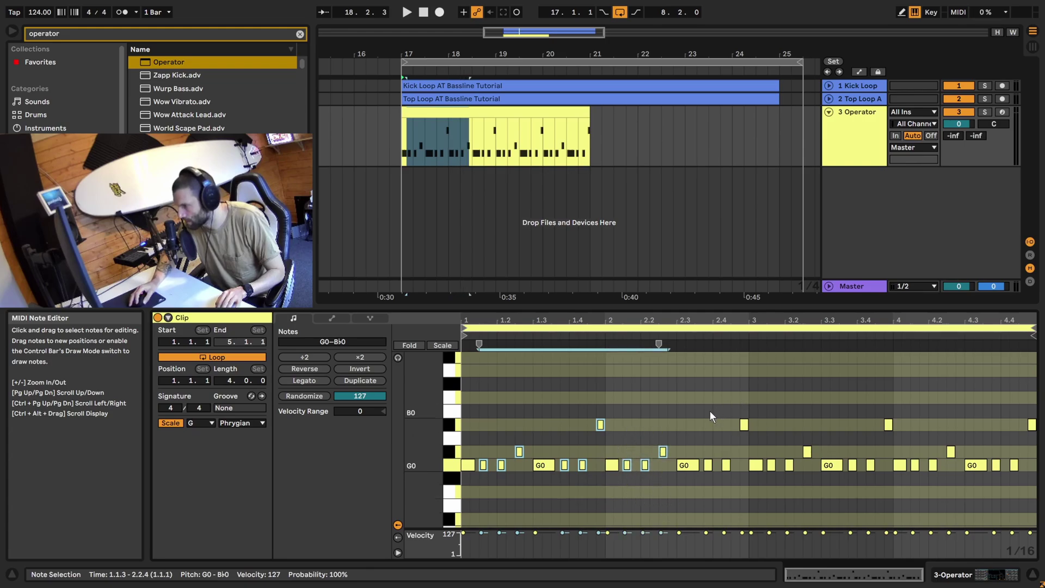
pyautogui.moveTo(710, 412); pyautogui.dragTo(746, 496)
pyautogui.moveTo(768, 423); pyautogui.dragTo(805, 493)
pyautogui.moveTo(859, 415); pyautogui.dragTo(889, 505)
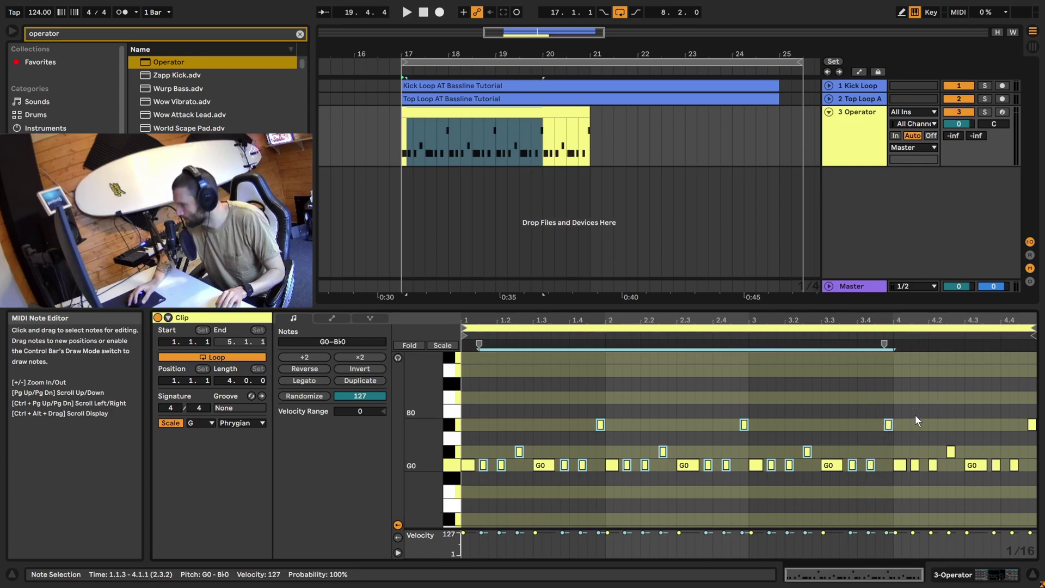
pyautogui.moveTo(916, 416); pyautogui.dragTo(954, 495)
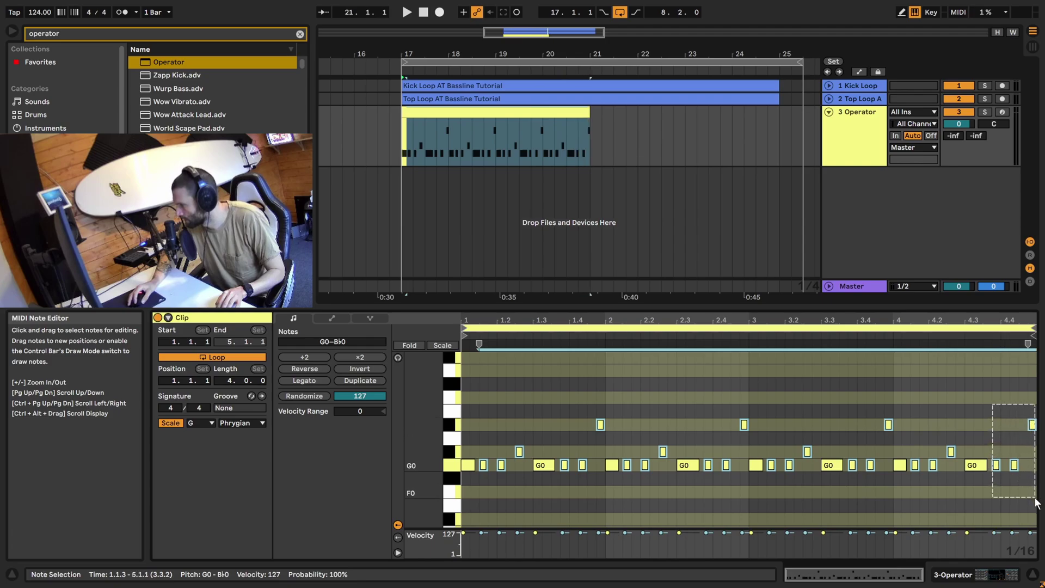
pyautogui.moveTo(523, 322); pyautogui.dragTo(523, 382)
pyautogui.moveTo(598, 453); pyautogui.dragTo(592, 453)
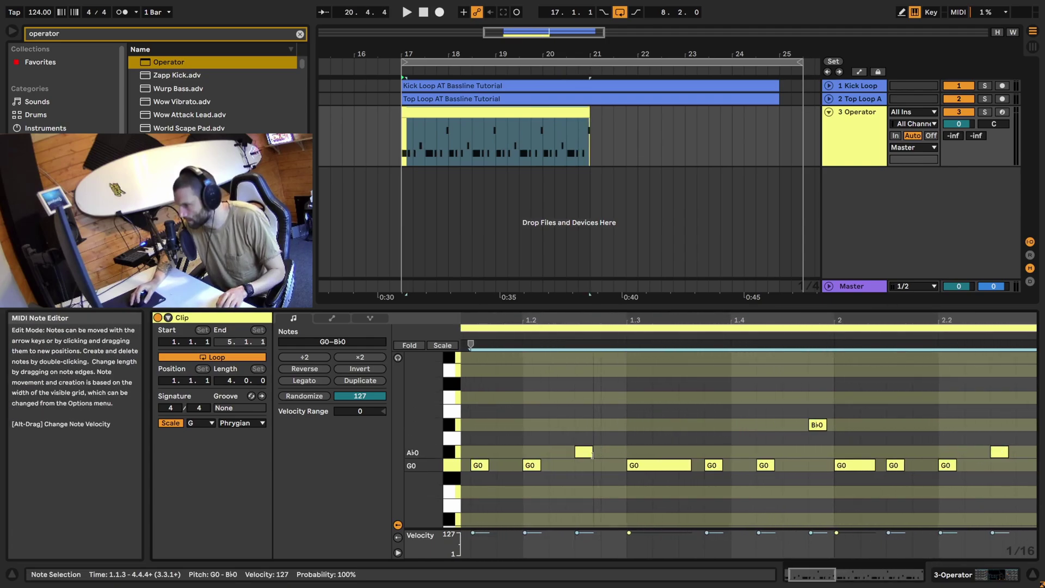
pyautogui.press('space')
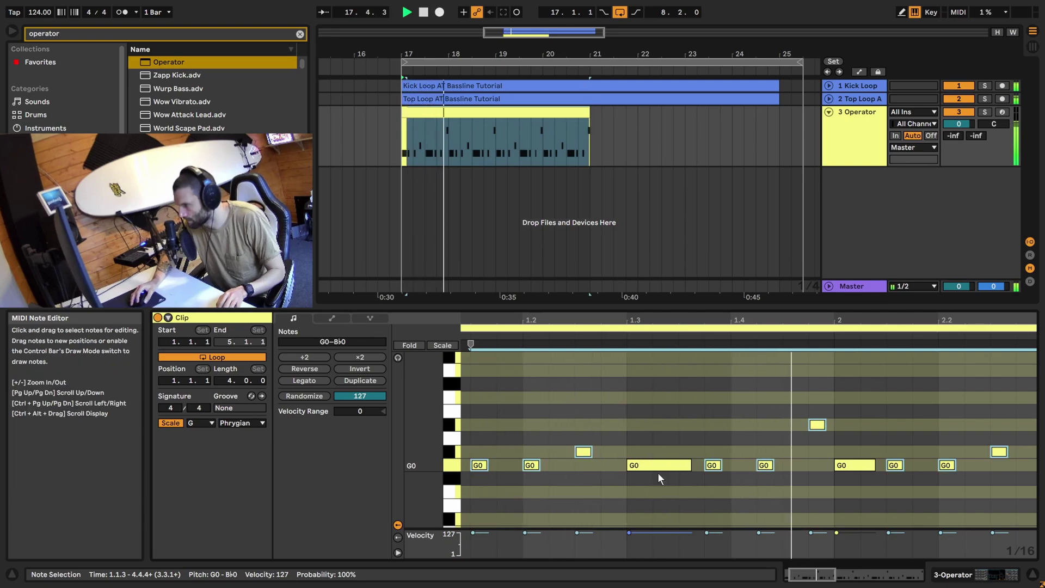
pyautogui.moveTo(501, 324); pyautogui.dragTo(501, 301)
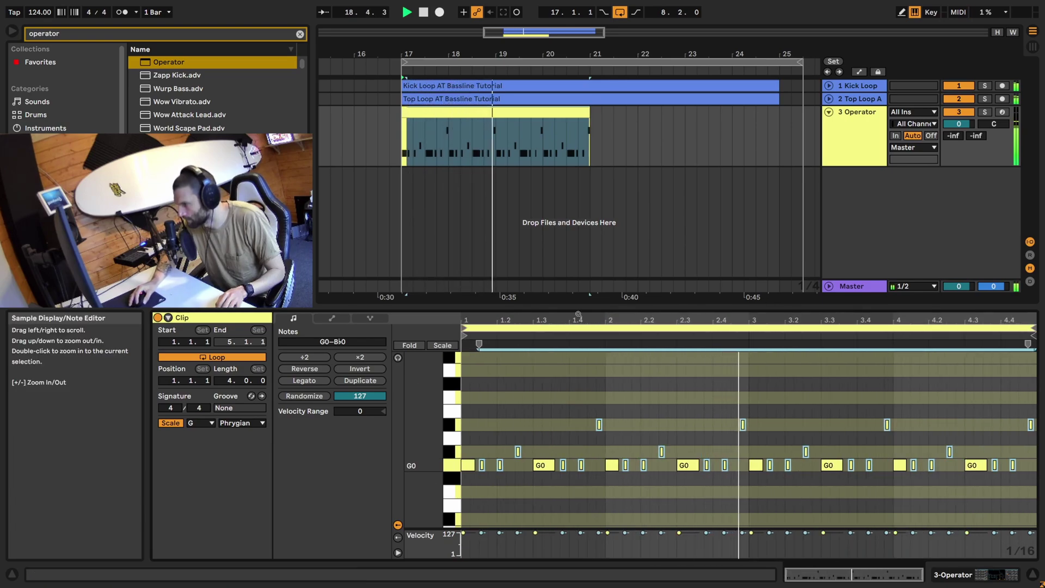
pyautogui.press('space')
pyautogui.click(704, 489)
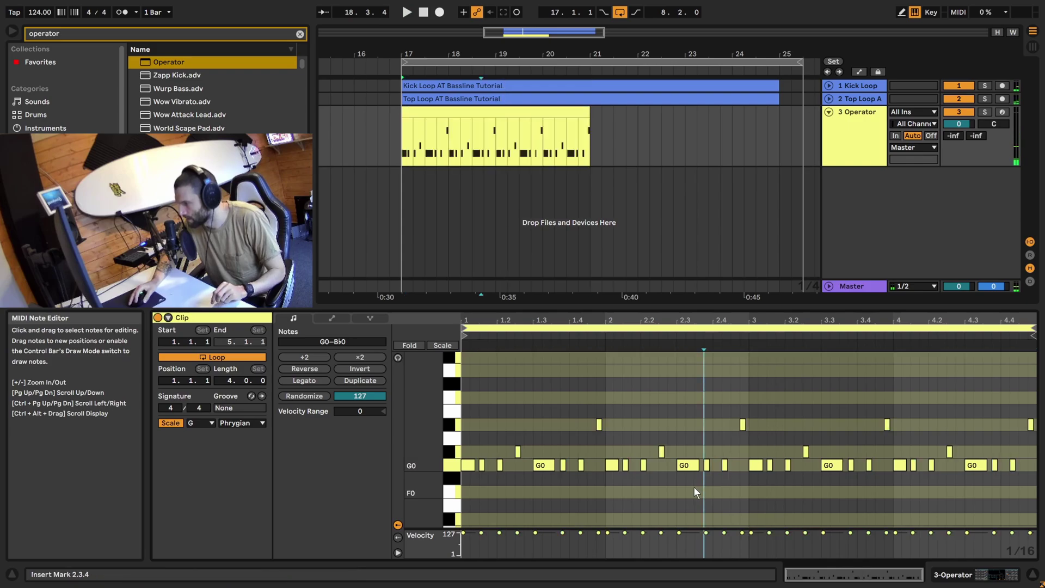
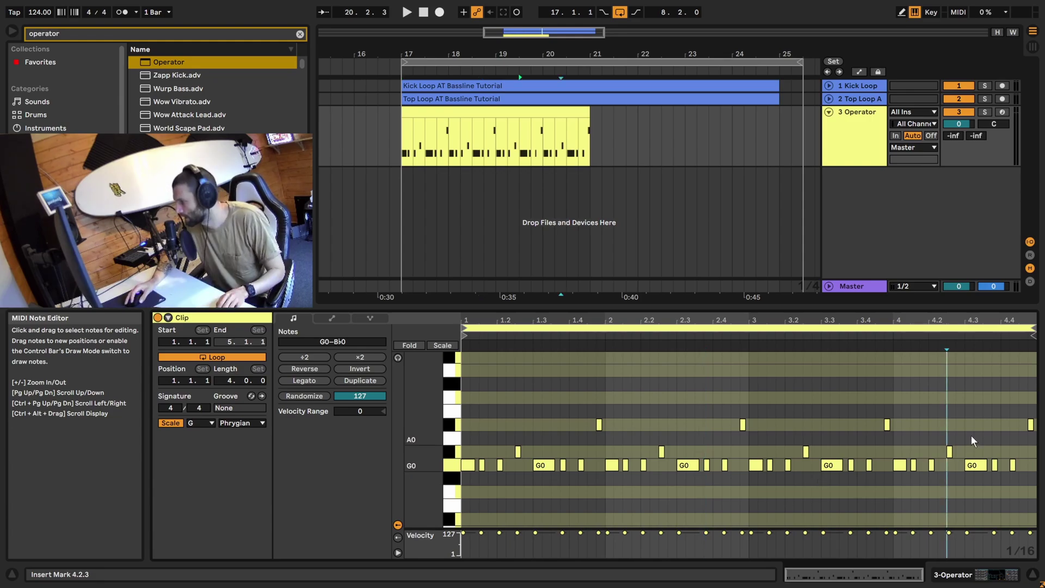
# - Transpose the notes from 4.3.1 onward down two semitones, and lower the final note at 4.4.4 to F0
pyautogui.moveTo(971, 420); pyautogui.dragTo(1033, 497)
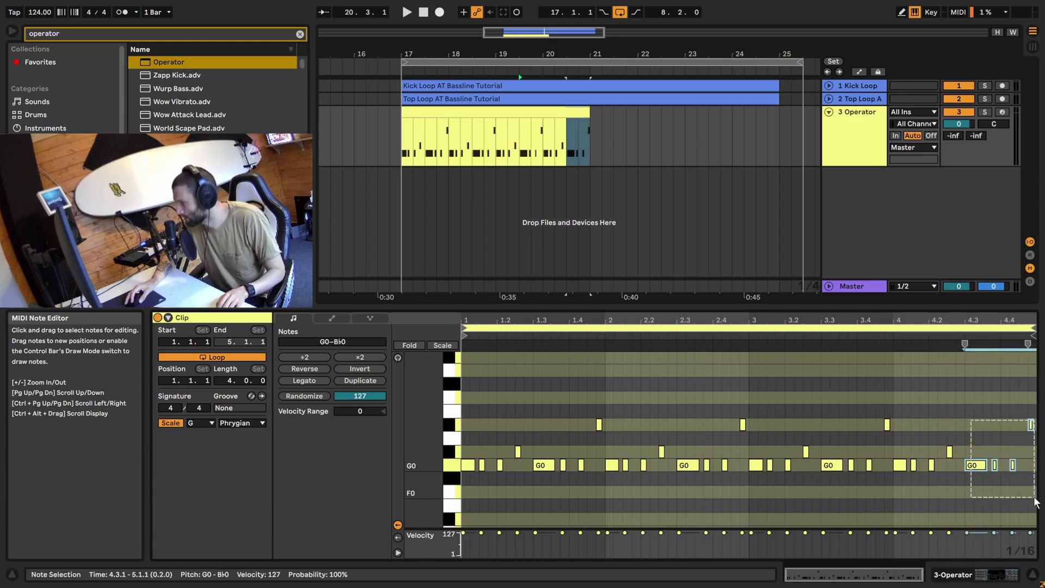
pyautogui.press('Down')
pyautogui.press('Down')
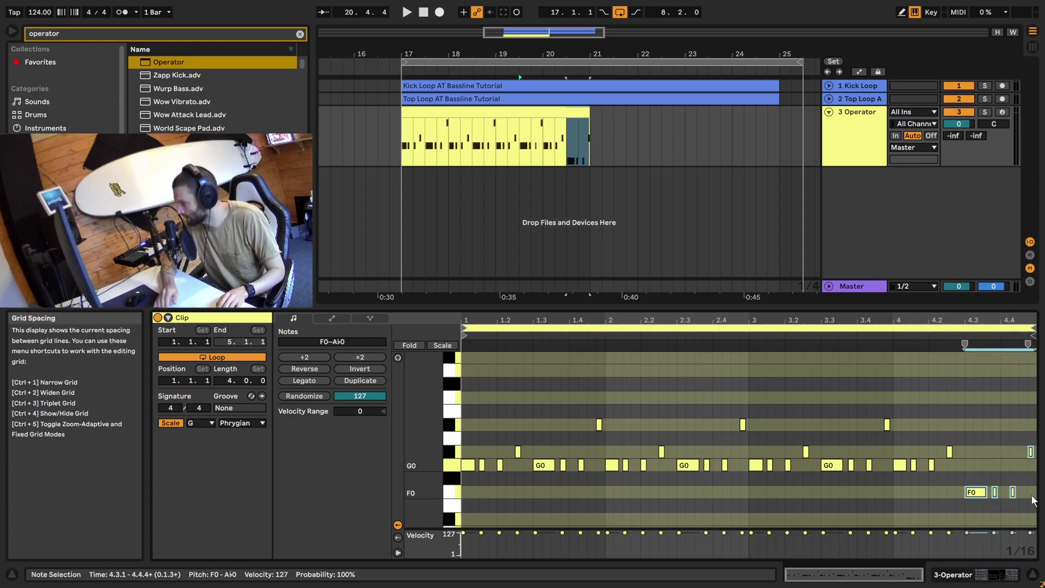
pyautogui.moveTo(1011, 431); pyautogui.dragTo(1037, 472)
pyautogui.press('Down')
pyautogui.press('Down')
pyautogui.press('Down')
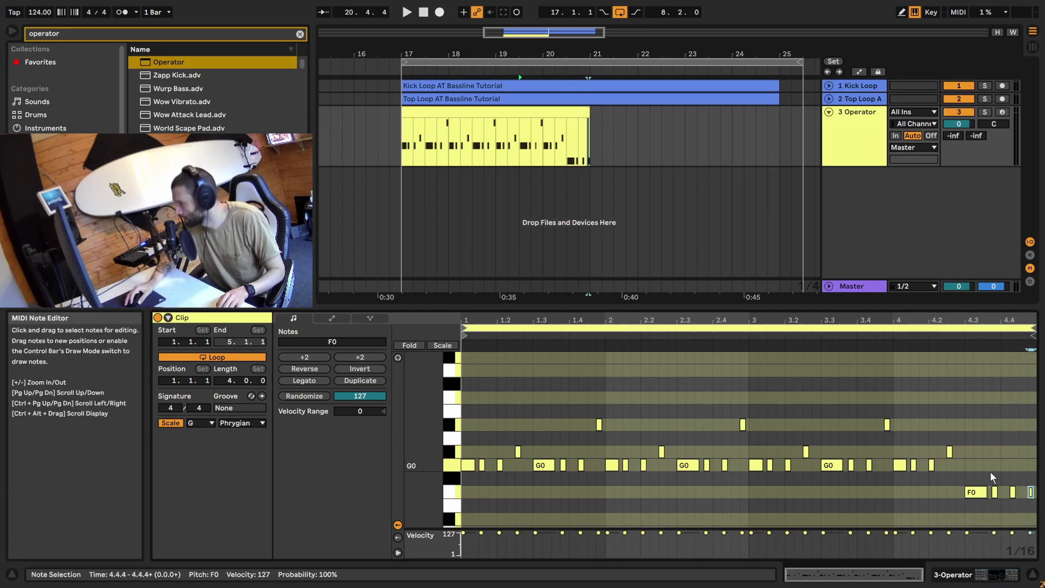
# - Add a short A♭0 note at 4.3.3, trim the F0 note at 4.3.1 to two sixteenths, and play the ending
pyautogui.doubleClick(987, 451)
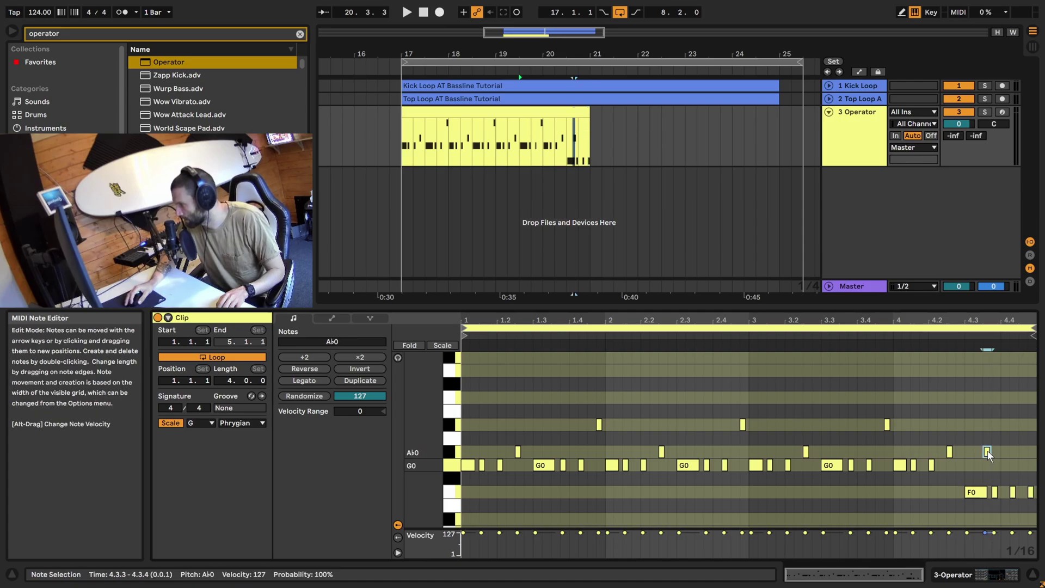
pyautogui.moveTo(990, 452); pyautogui.dragTo(987, 452)
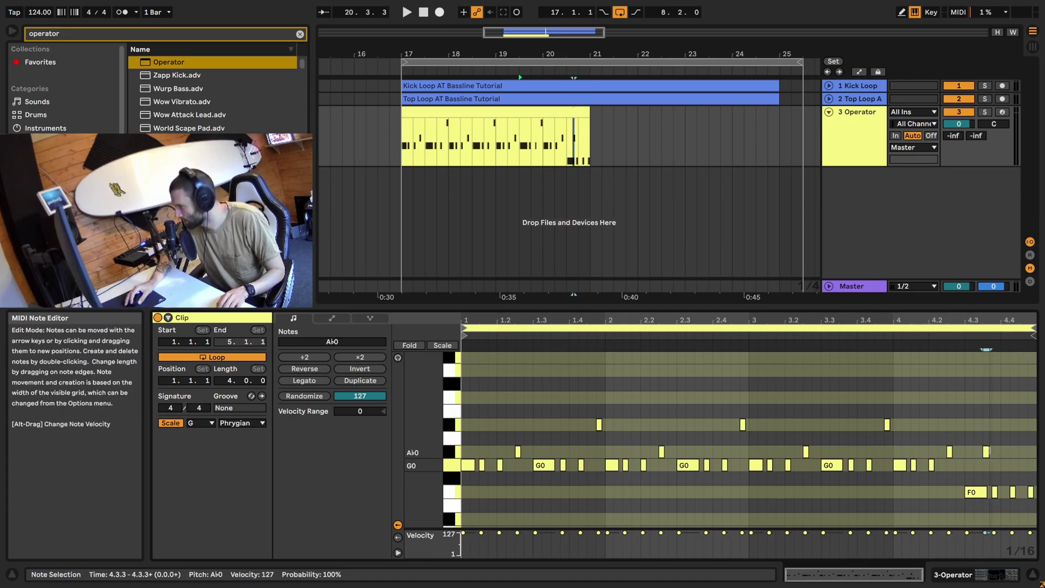
pyautogui.moveTo(988, 492); pyautogui.dragTo(982, 496)
pyautogui.press('space')
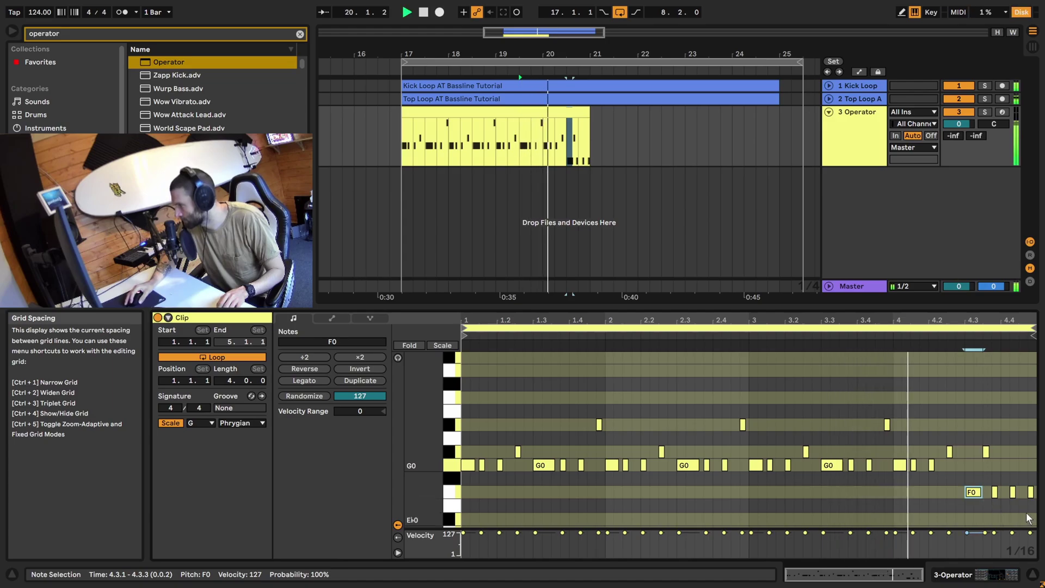
pyautogui.press('space')
# - Extend the looped Operator clip to bar 25, matching the end of the kick and top loops
pyautogui.click(563, 123)
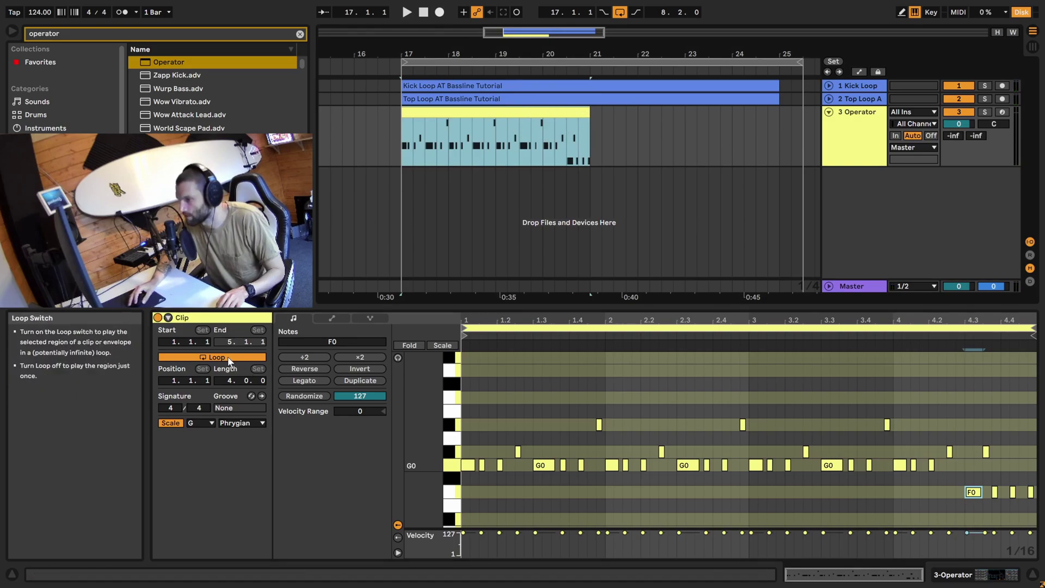
pyautogui.moveTo(588, 113); pyautogui.dragTo(781, 117)
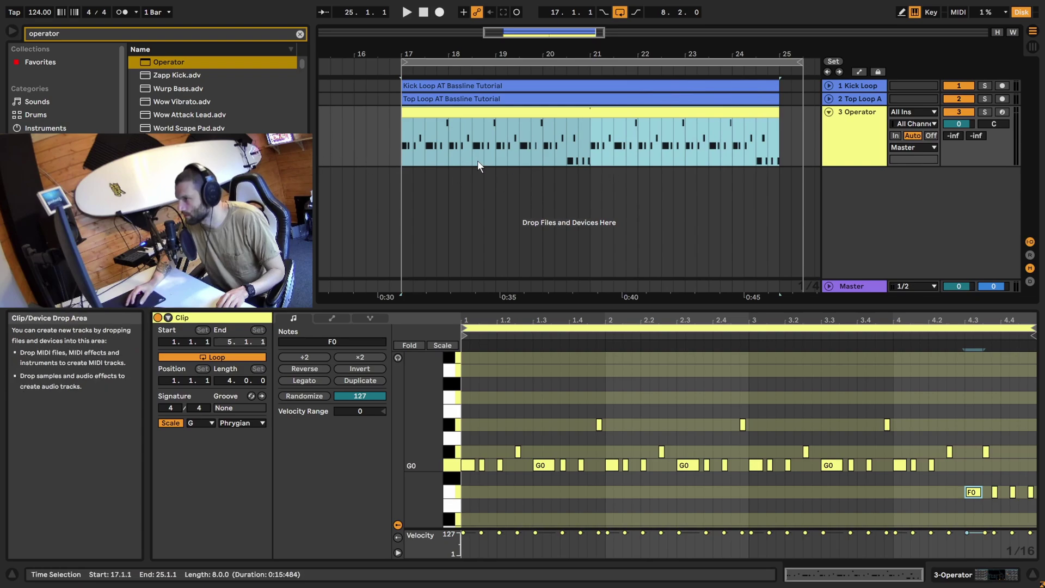
pyautogui.click(488, 215)
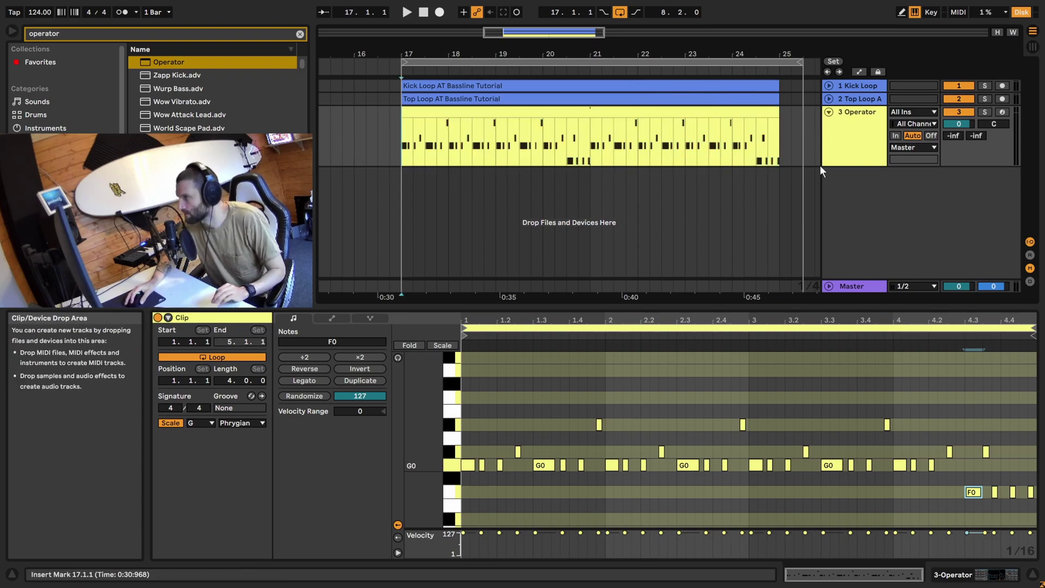
# - Set Operator's filter frequency to 2.80 kHz and its filter circuit type to PRD
pyautogui.hotkey('shift', 'Tab')
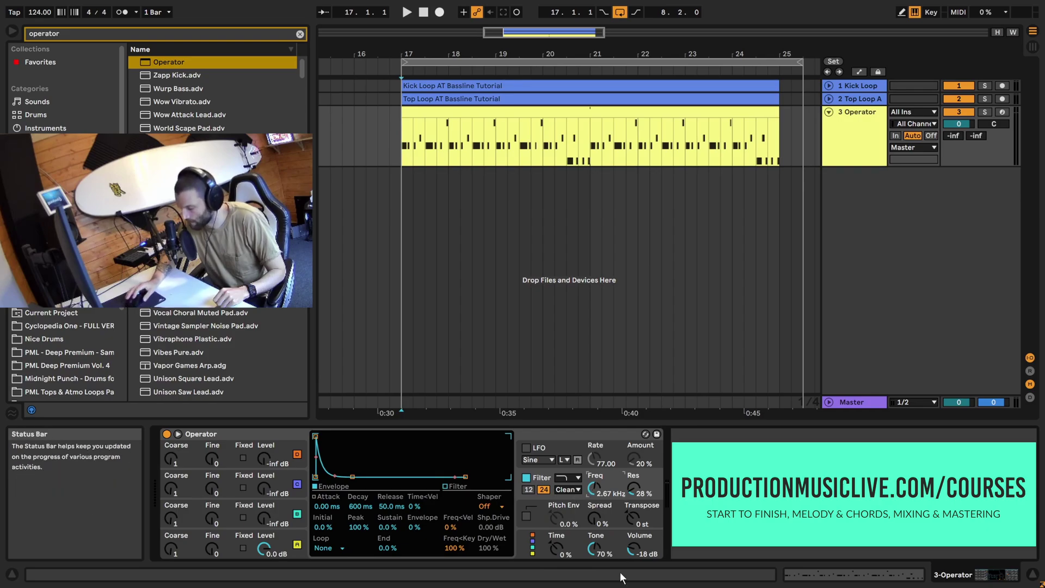
pyautogui.write('20')
pyautogui.press('Return')
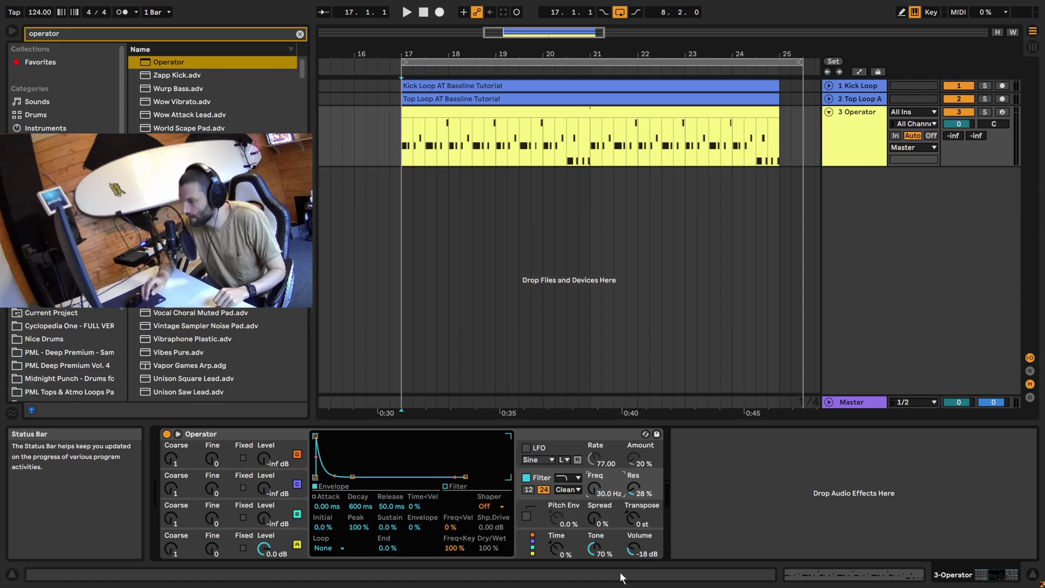
pyautogui.write('2')
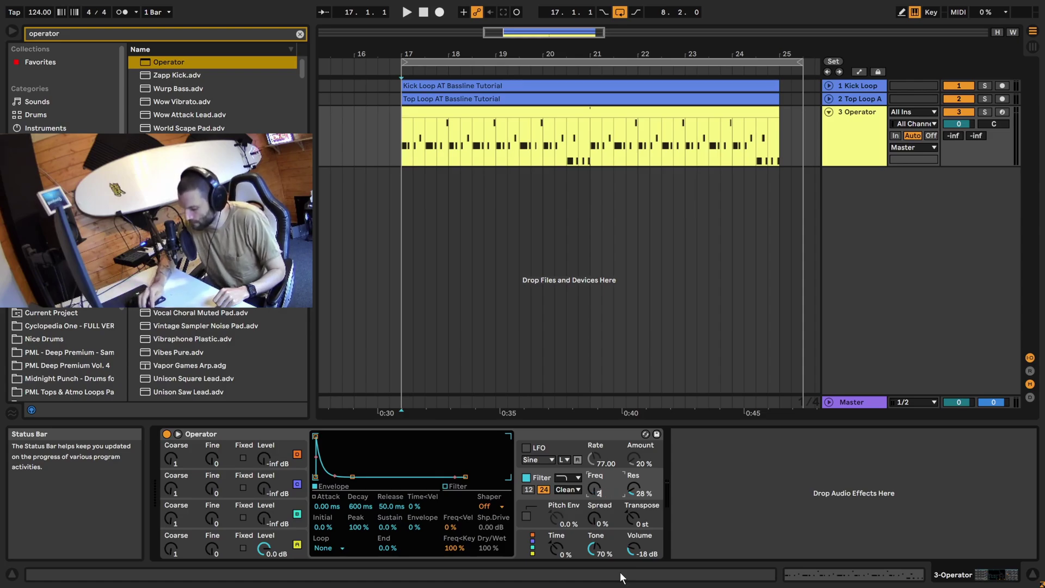
pyautogui.write('800')
pyautogui.press('Return')
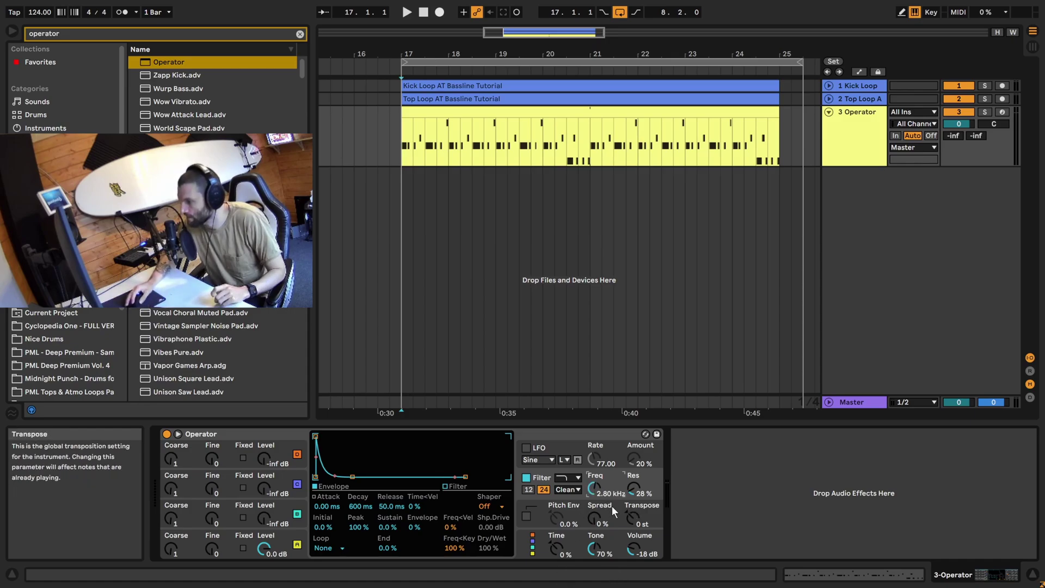
pyautogui.click(571, 490)
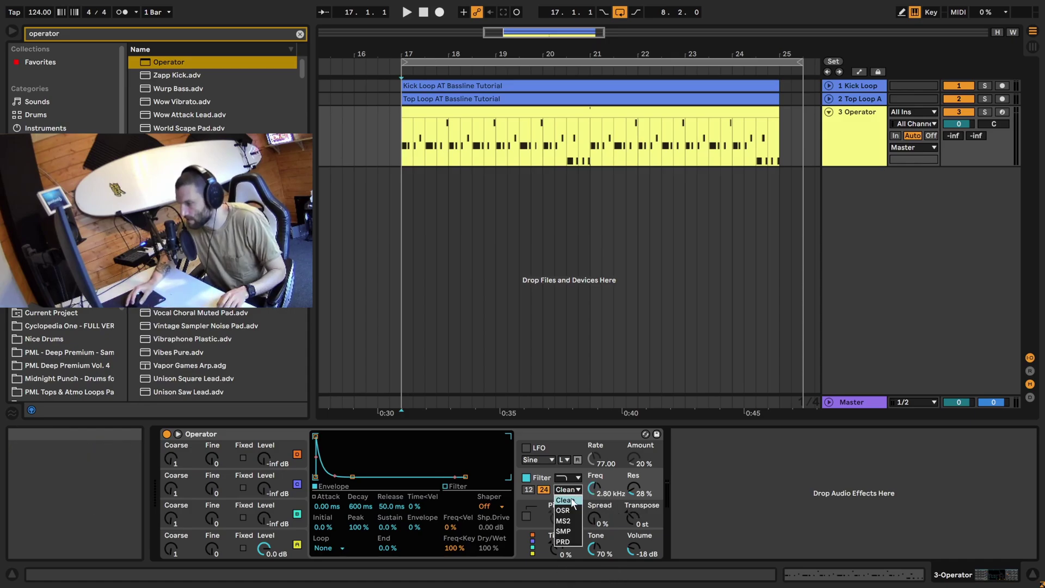
pyautogui.click(565, 542)
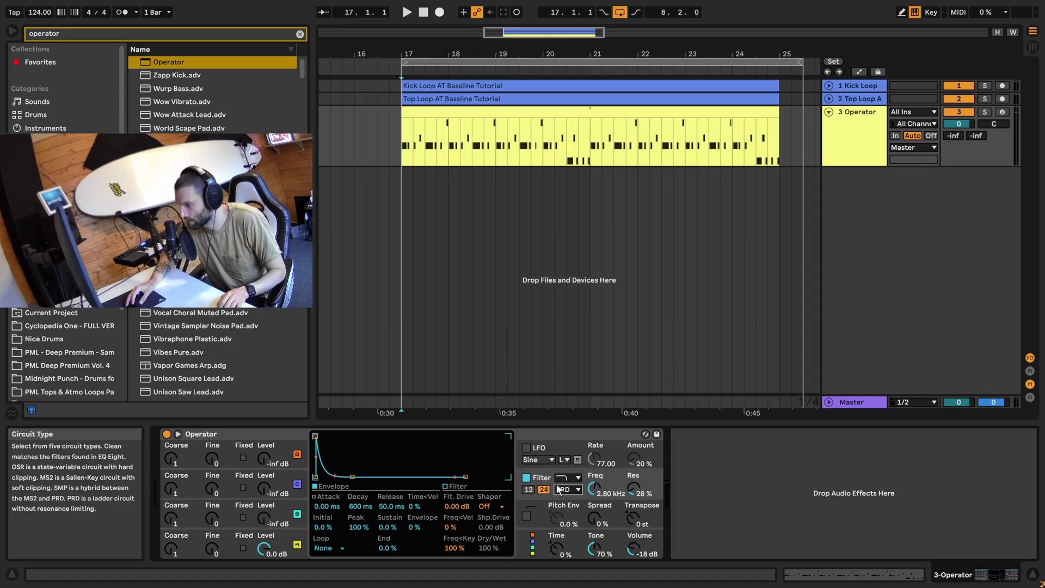
# - Set Operator's filter drive to 5.06 dB, comparing it with 0 dB drive during playback
pyautogui.click(455, 504)
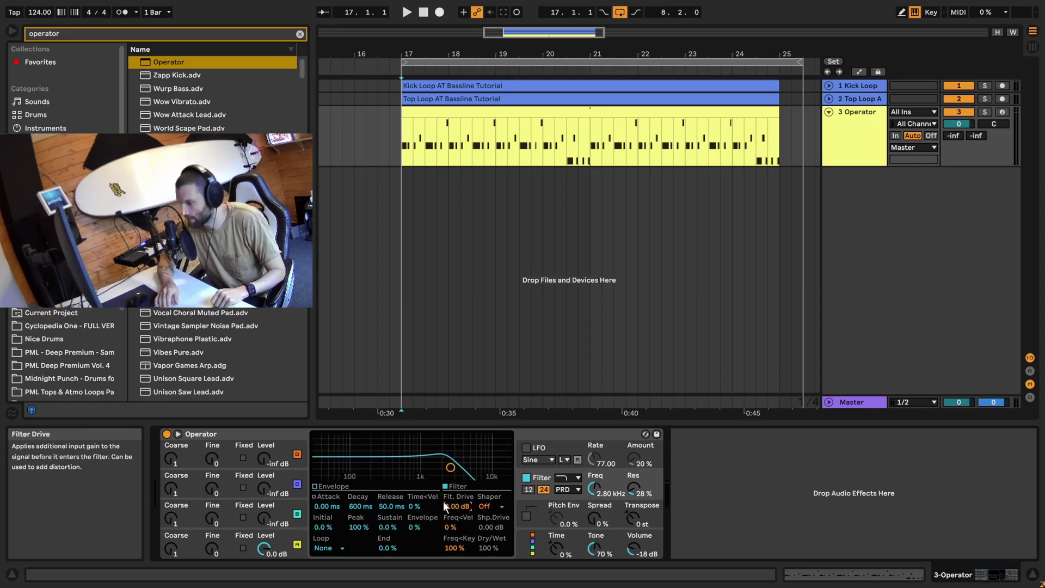
pyautogui.write('1')
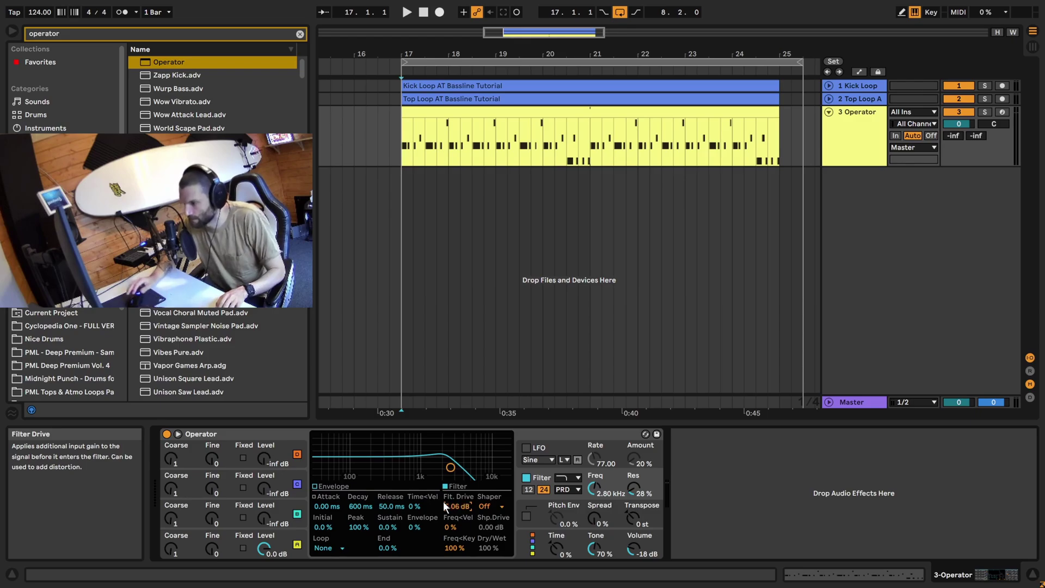
pyautogui.press('space')
pyautogui.moveTo(462, 506); pyautogui.dragTo(462, 531)
pyautogui.press('space')
pyautogui.press('space')
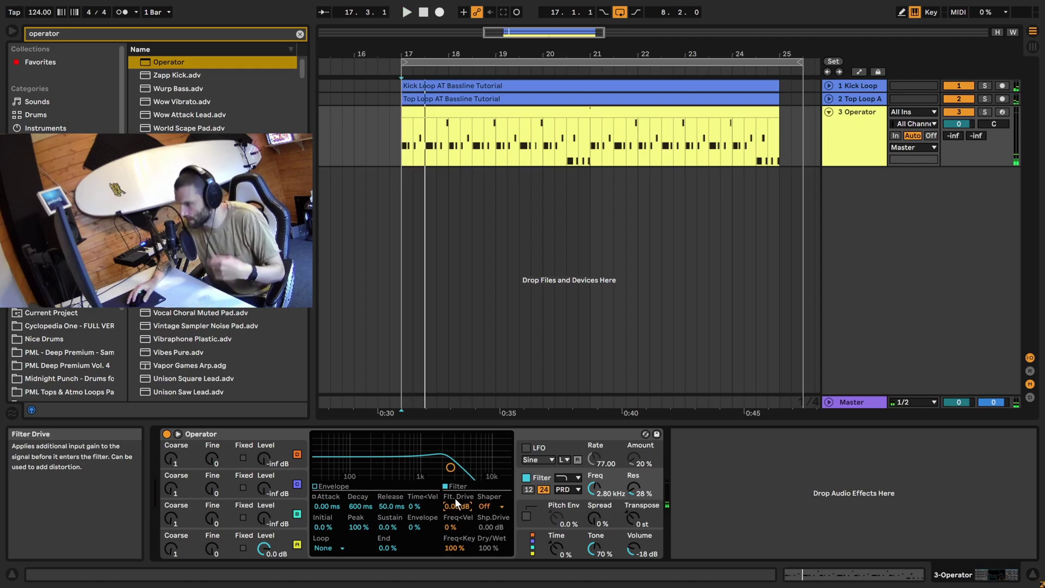
pyautogui.press('space')
pyautogui.moveTo(446, 506)
pyautogui.mouseDown()
pyautogui.moveTo(446, 471)
pyautogui.moveTo(452, 504)
pyautogui.mouseUp()
pyautogui.press('space')
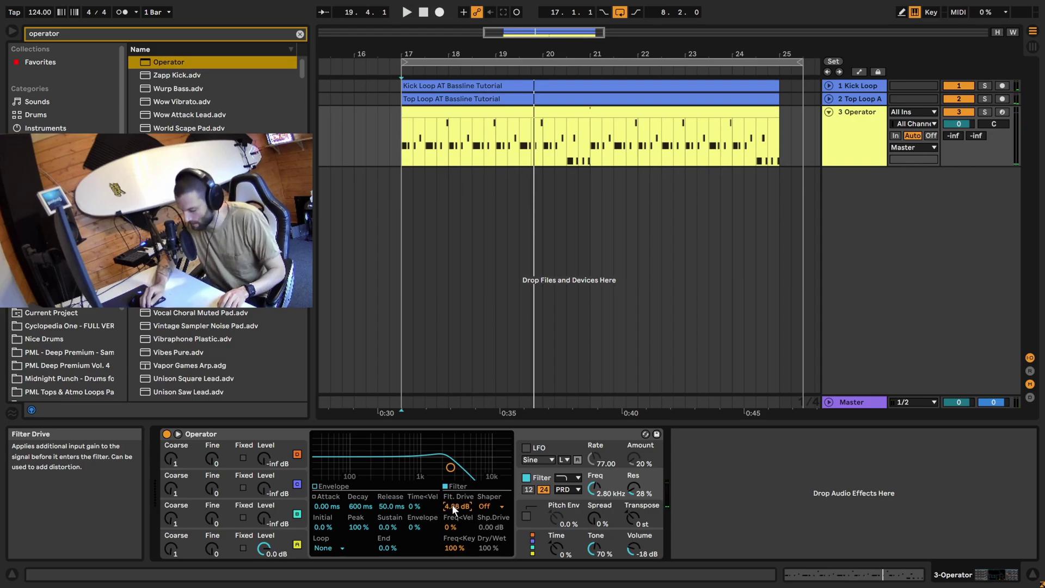
pyautogui.press('space')
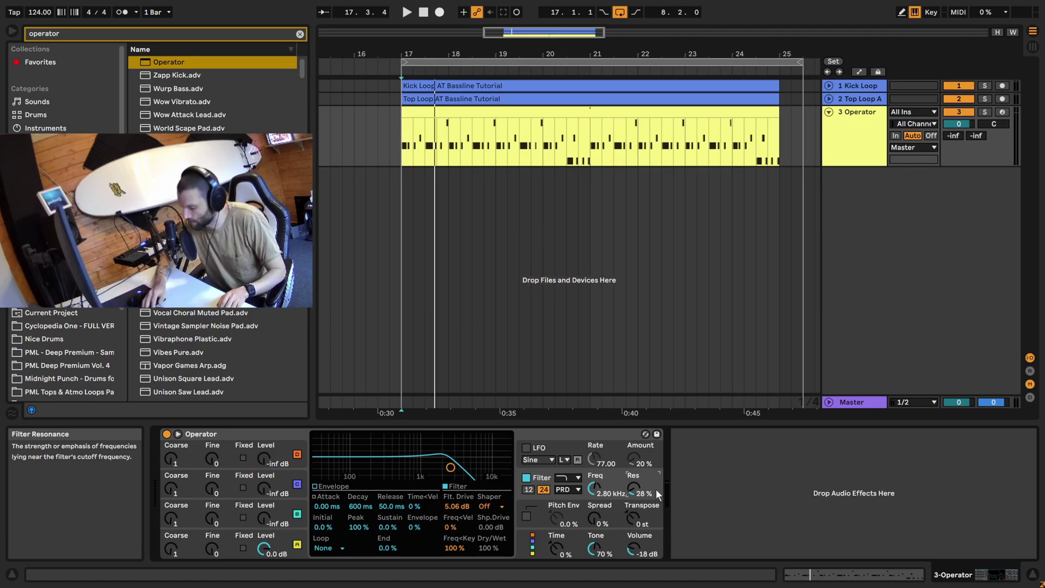
# - Set Operator's filter resonance to 40% and its filter envelope amount to 19%, auditioning both with playback
pyautogui.press('space')
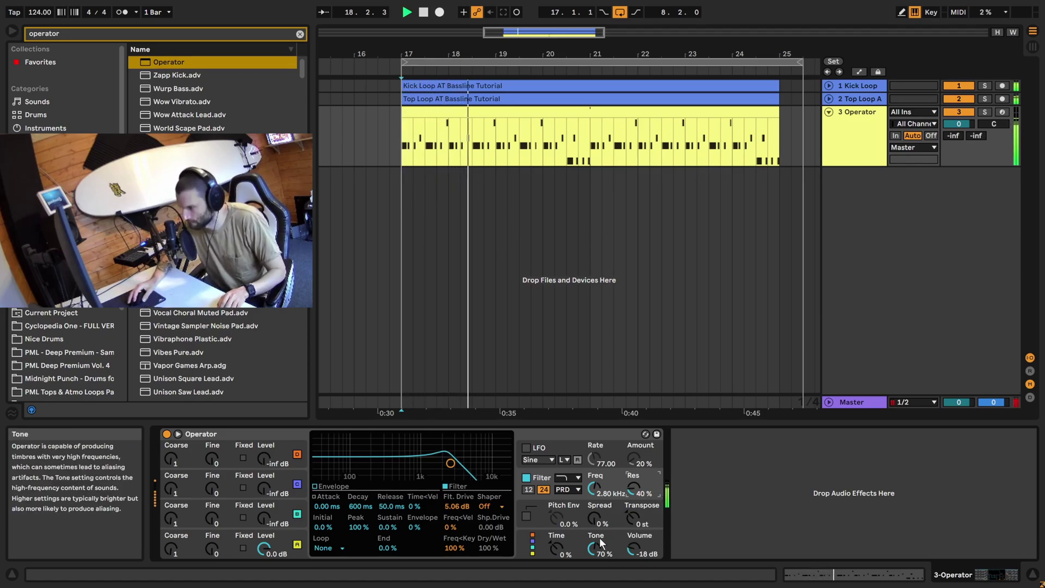
pyautogui.press('space')
pyautogui.click(415, 527)
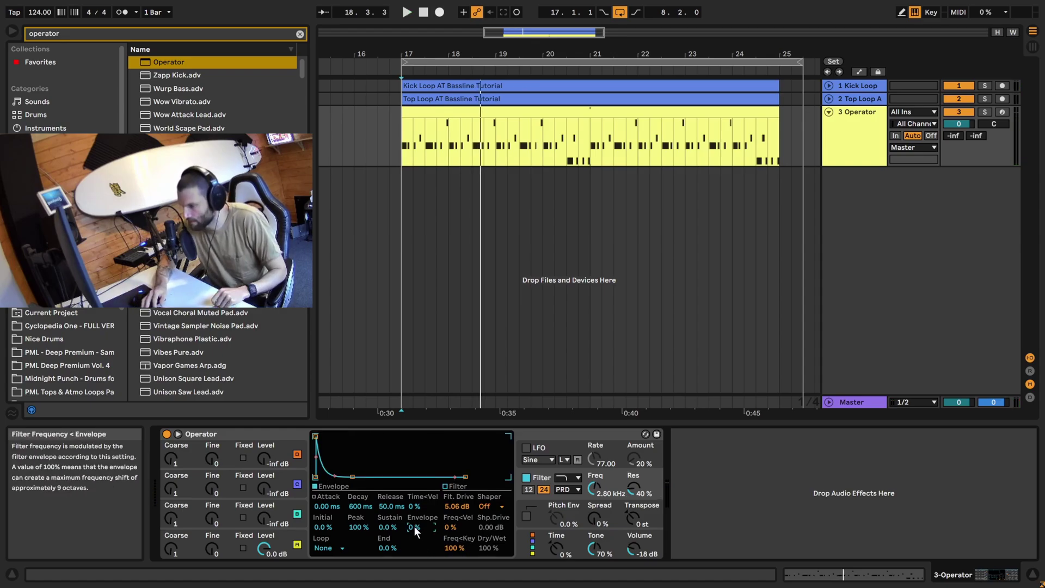
pyautogui.press('space')
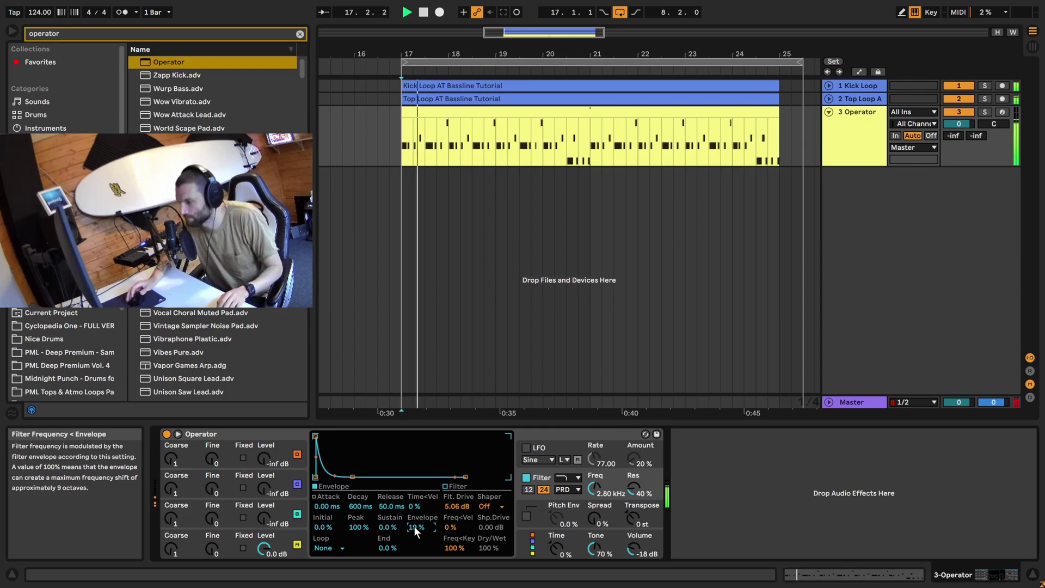
pyautogui.press('space')
# - Set Operator's filter envelope decay to 1.06 s and play the loop
pyautogui.click(366, 506)
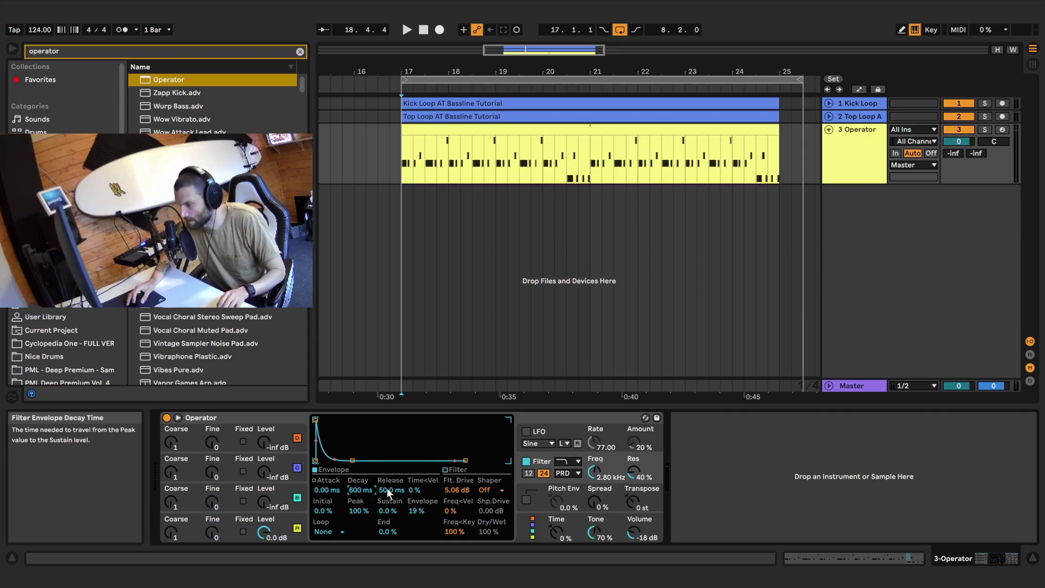
pyautogui.moveTo(361, 488)
pyautogui.mouseDown()
pyautogui.moveTo(360, 463)
pyautogui.moveTo(358, 498)
pyautogui.mouseUp()
pyautogui.press('space')
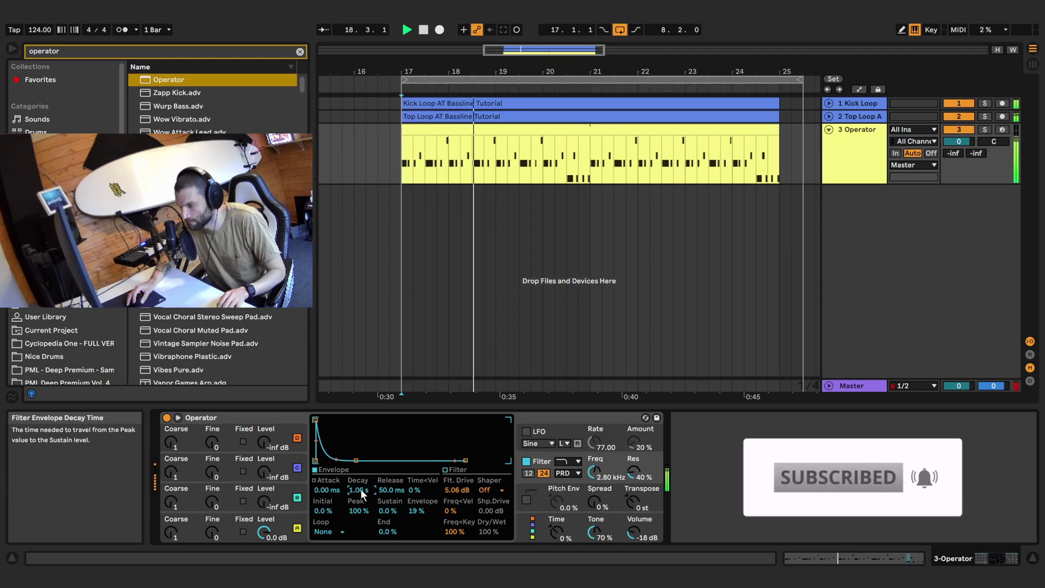
pyautogui.press('space')
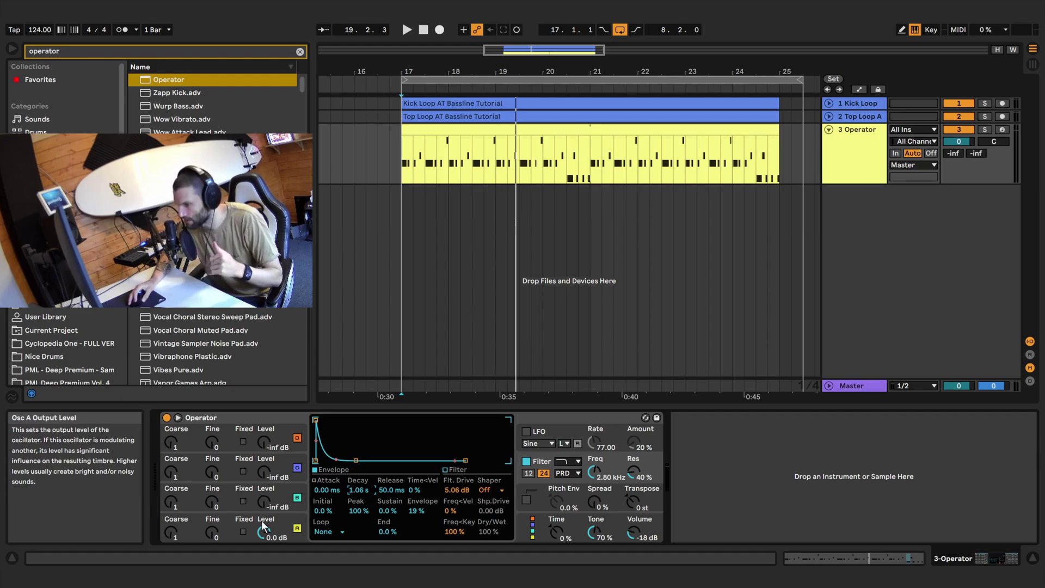
# - Switch Operator to the algorithm with all four oscillators side by side in parallel
pyautogui.click(526, 529)
pyautogui.click(489, 427)
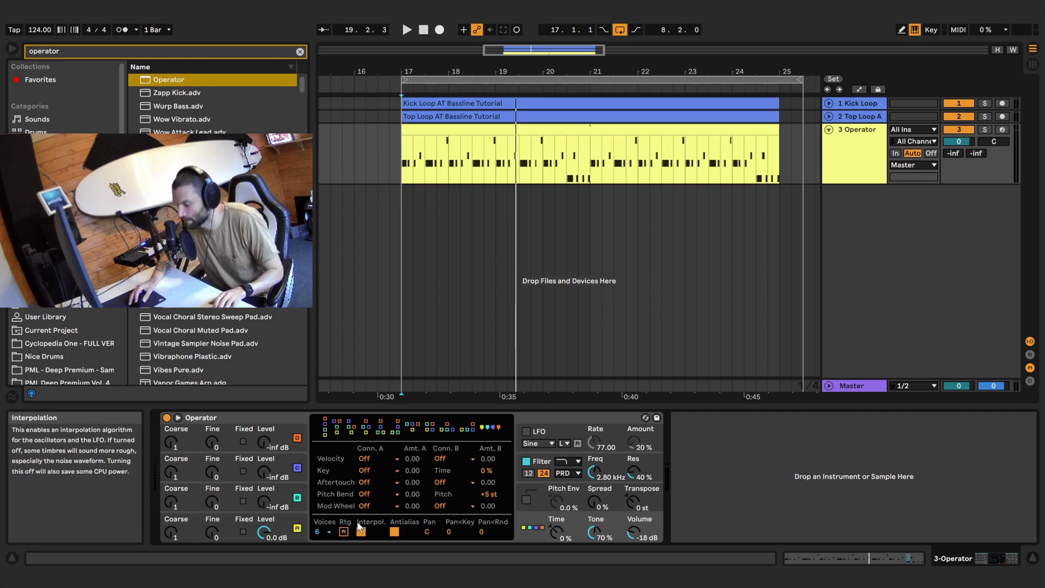
# - Shape oscillator A's volume envelope with sustain at -inf dB and decay at 1.15 s, and audition it
pyautogui.click(293, 525)
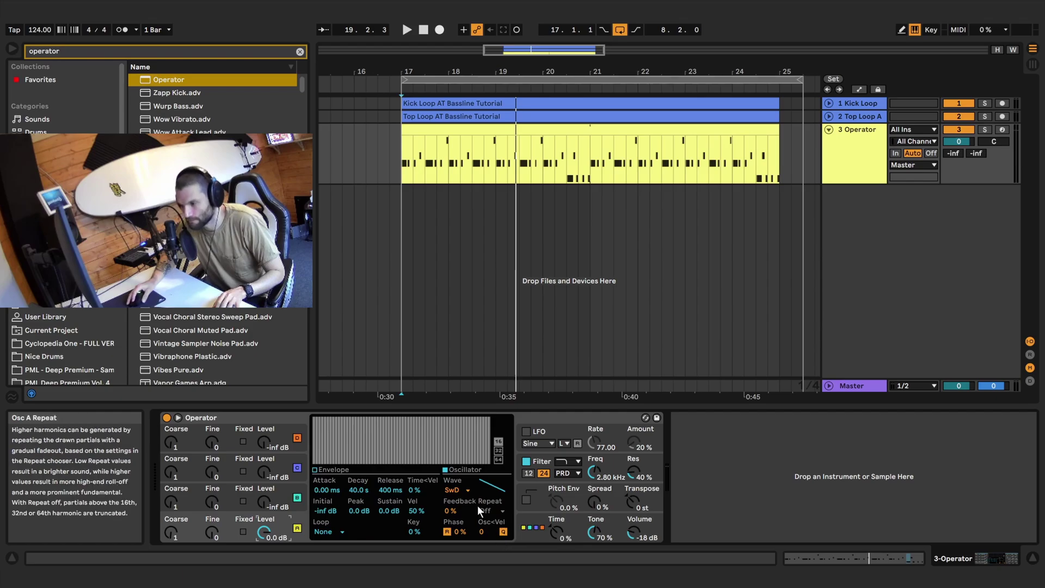
pyautogui.click(314, 470)
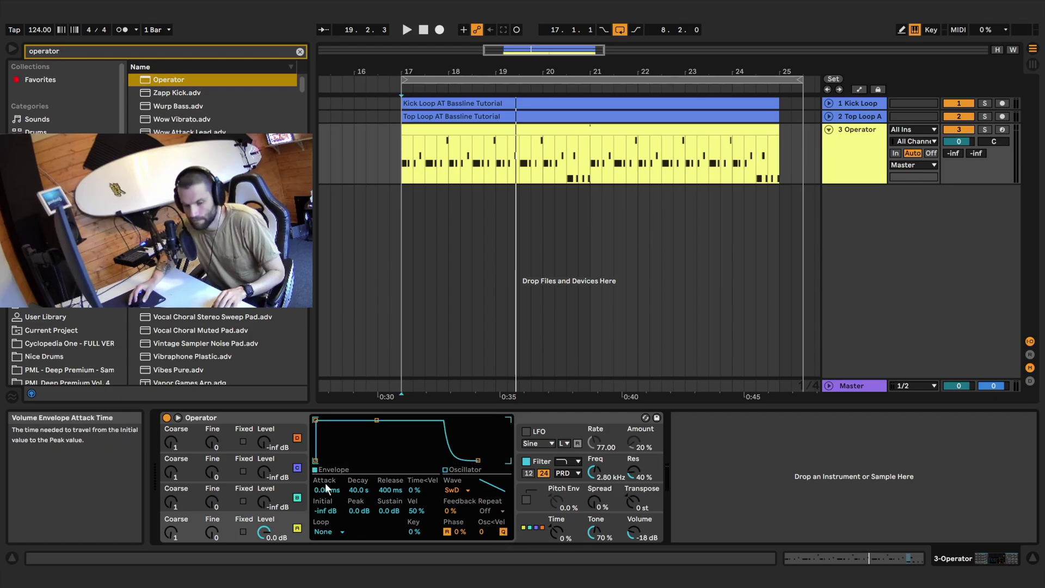
pyautogui.moveTo(391, 507); pyautogui.dragTo(391, 566)
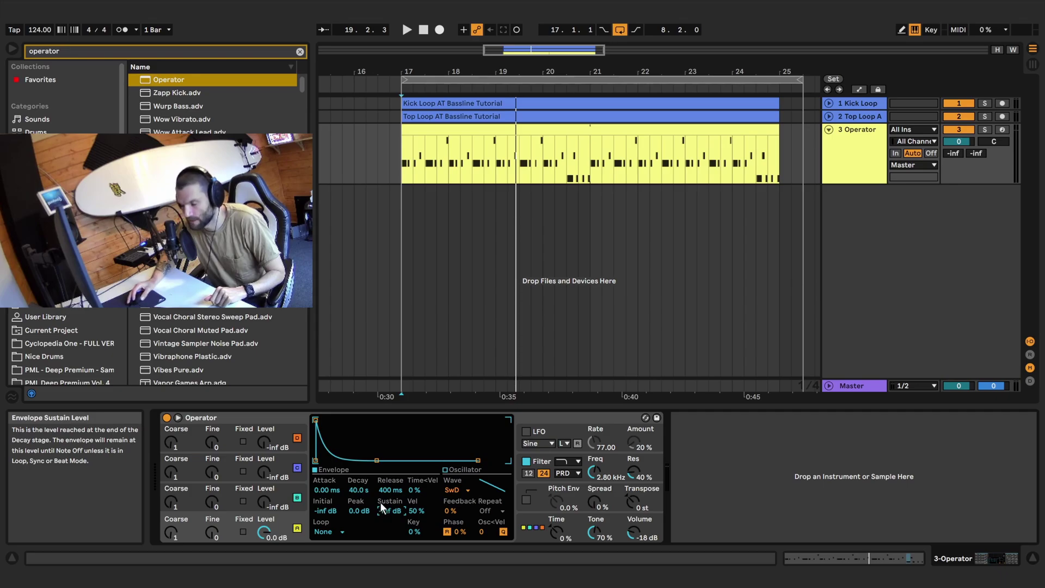
pyautogui.moveTo(359, 492); pyautogui.dragTo(357, 534)
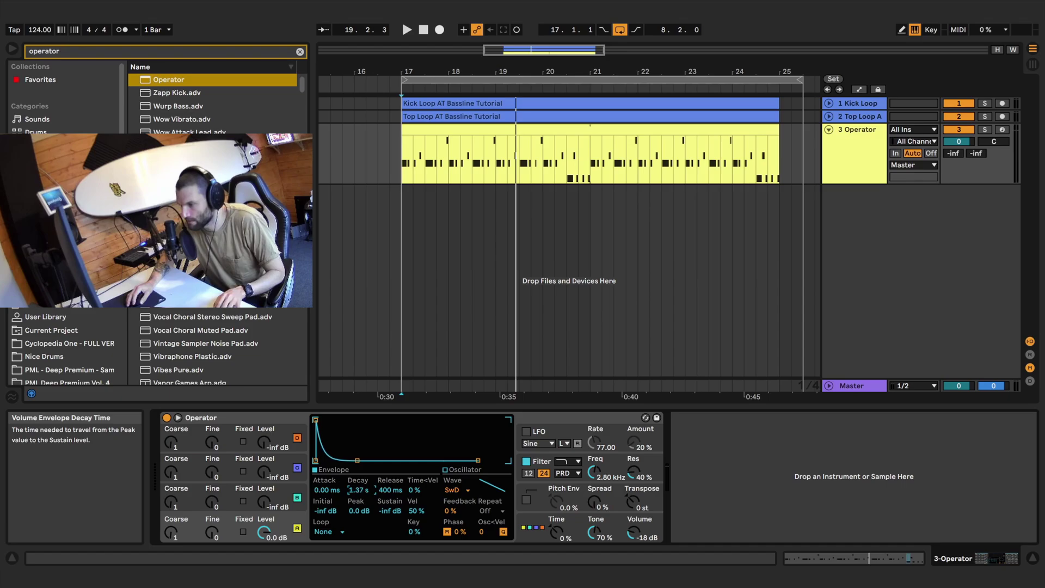
pyautogui.press('space')
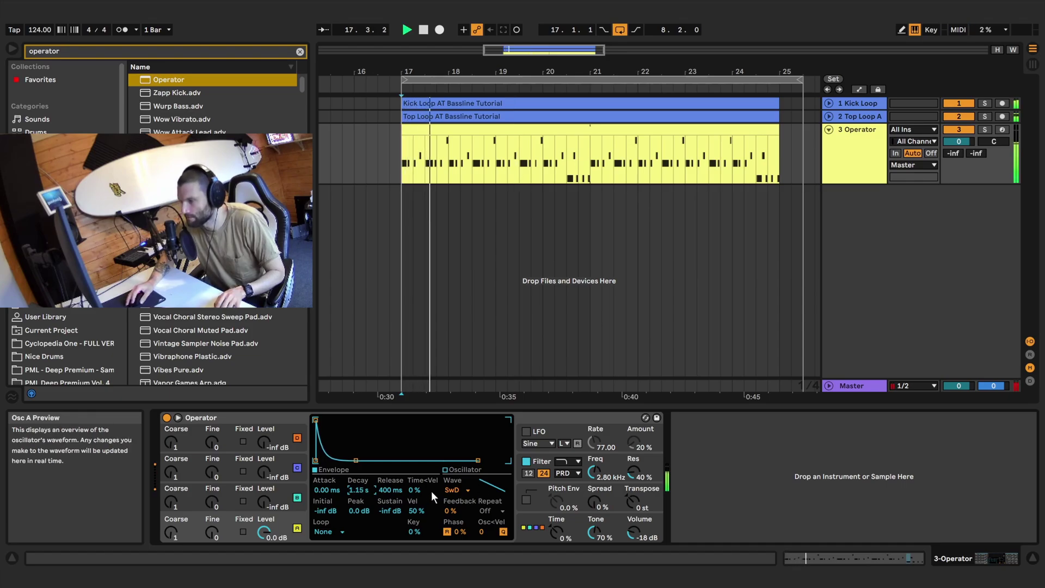
pyautogui.press('space')
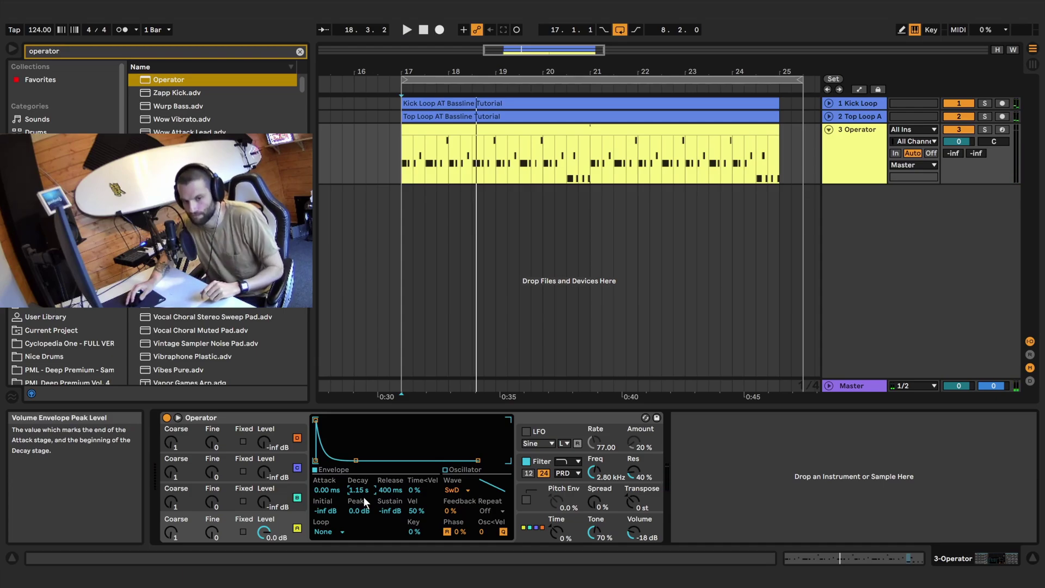
# - Set oscillator B's coarse frequency to 2 and its level to -4.1 dB, auditioning it with oscillator A lowered to -inf dB
pyautogui.click(296, 490)
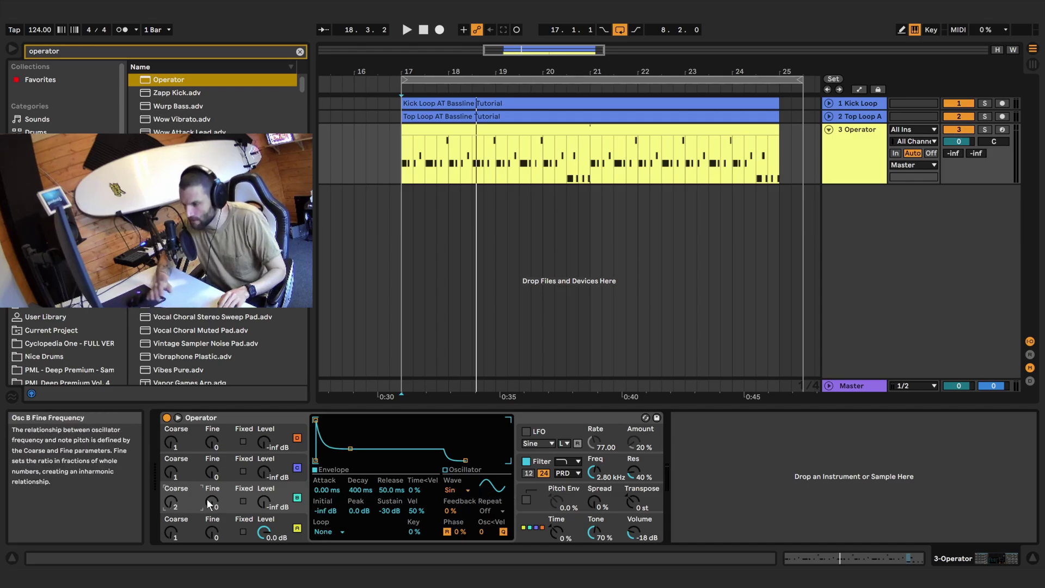
pyautogui.scroll(1, 189, 508)
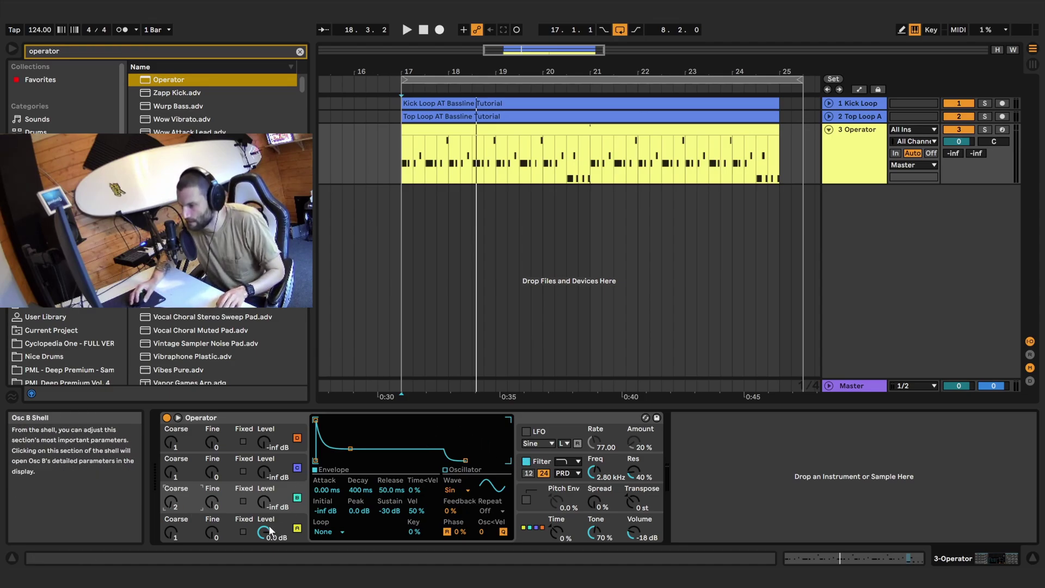
pyautogui.moveTo(266, 533); pyautogui.dragTo(266, 560)
pyautogui.moveTo(267, 502); pyautogui.dragTo(264, 485)
pyautogui.press('space')
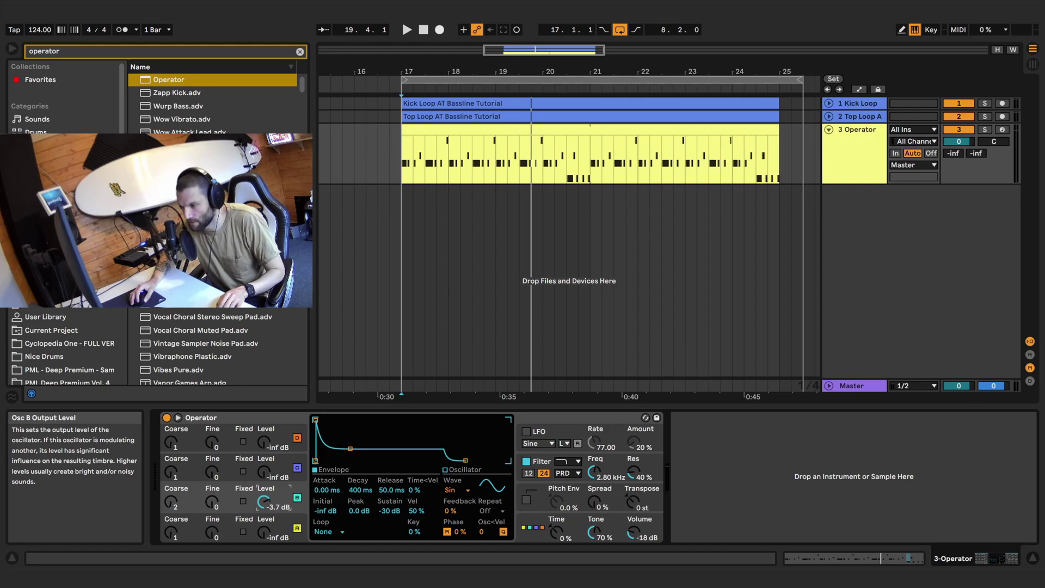
pyautogui.press('space')
pyautogui.moveTo(264, 485); pyautogui.dragTo(267, 502)
pyautogui.press('space')
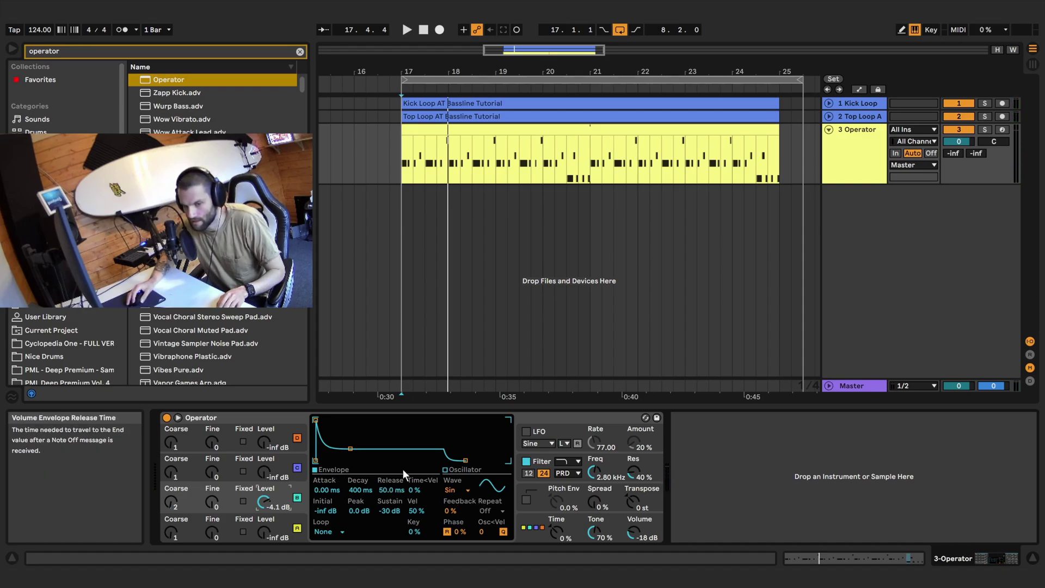
# - Shape oscillator B's volume envelope with sustain at -inf dB and decay at 889 ms, and audition it
pyautogui.moveTo(390, 508); pyautogui.dragTo(390, 536)
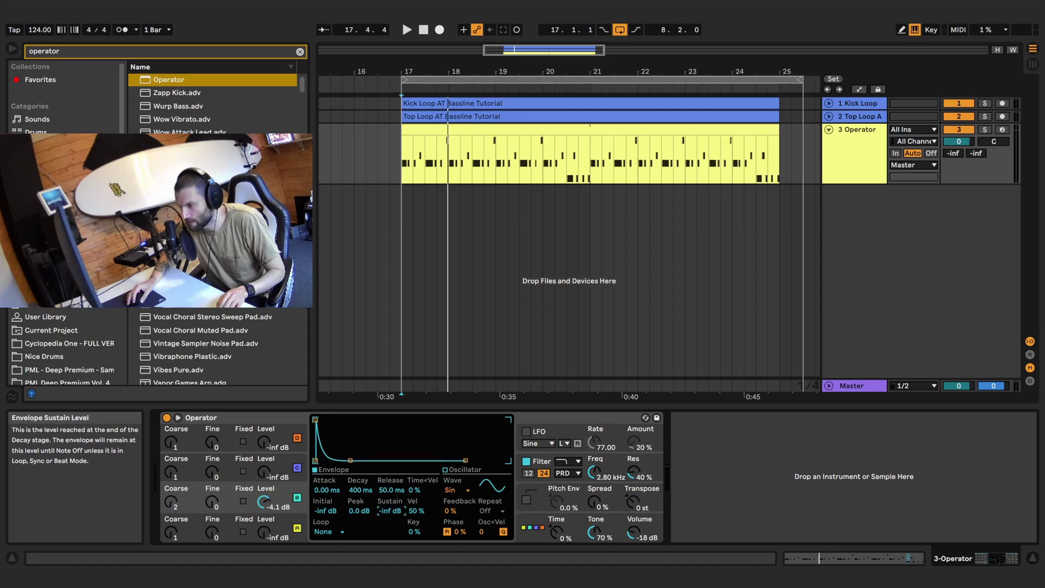
pyautogui.moveTo(360, 490); pyautogui.dragTo(359, 485)
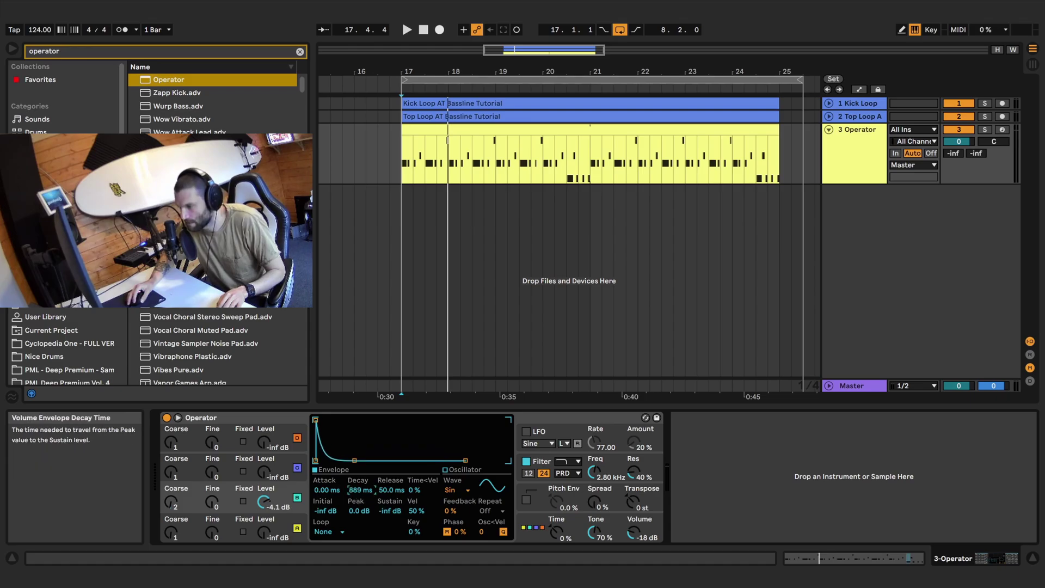
pyautogui.press('space')
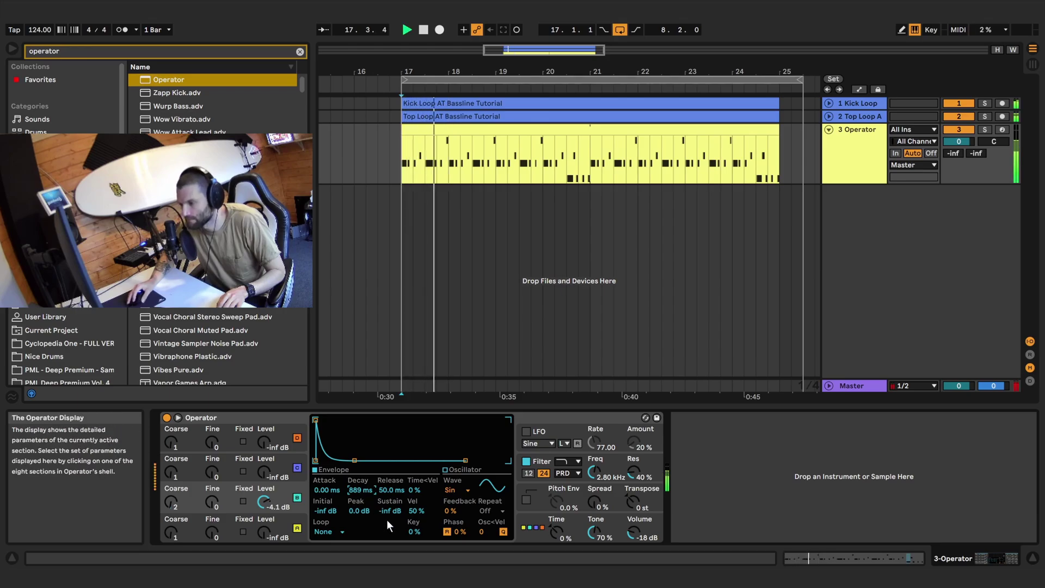
pyautogui.press('space')
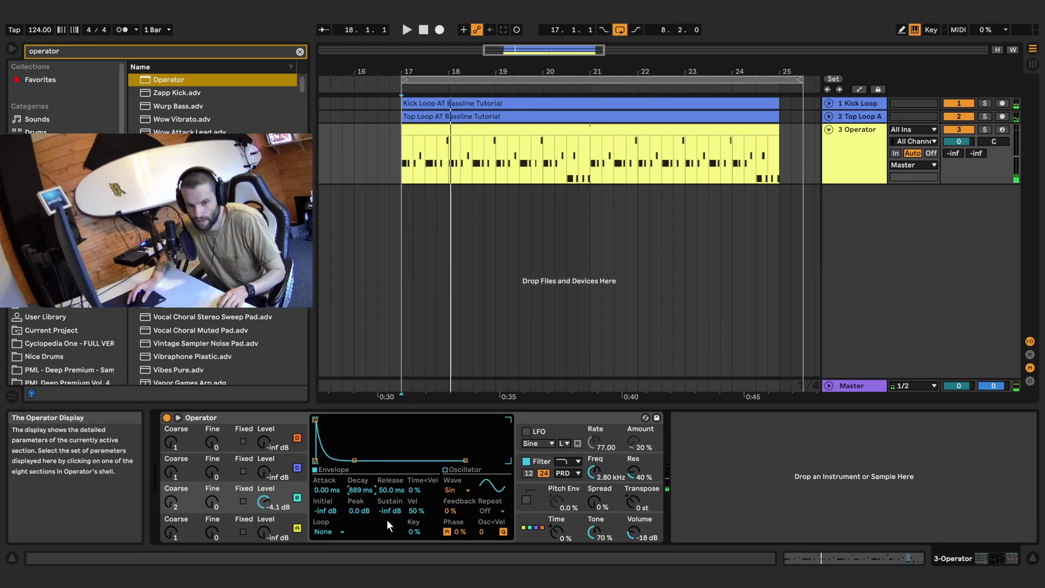
# - Bring oscillator A's level back up to 0.0 dB during playback to hear both oscillators together
pyautogui.click(266, 533)
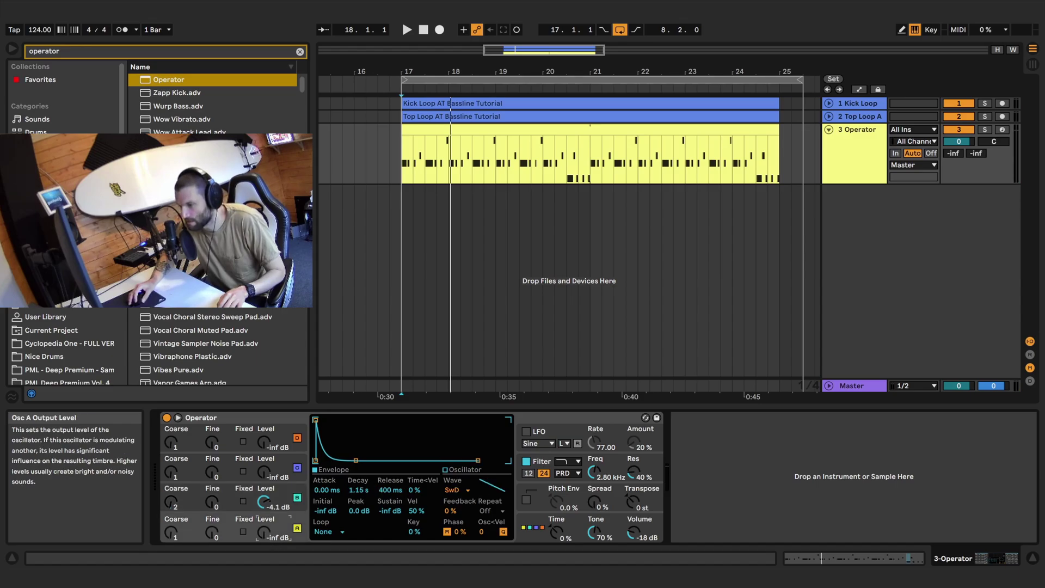
pyautogui.press('space')
pyautogui.moveTo(266, 533); pyautogui.dragTo(267, 512)
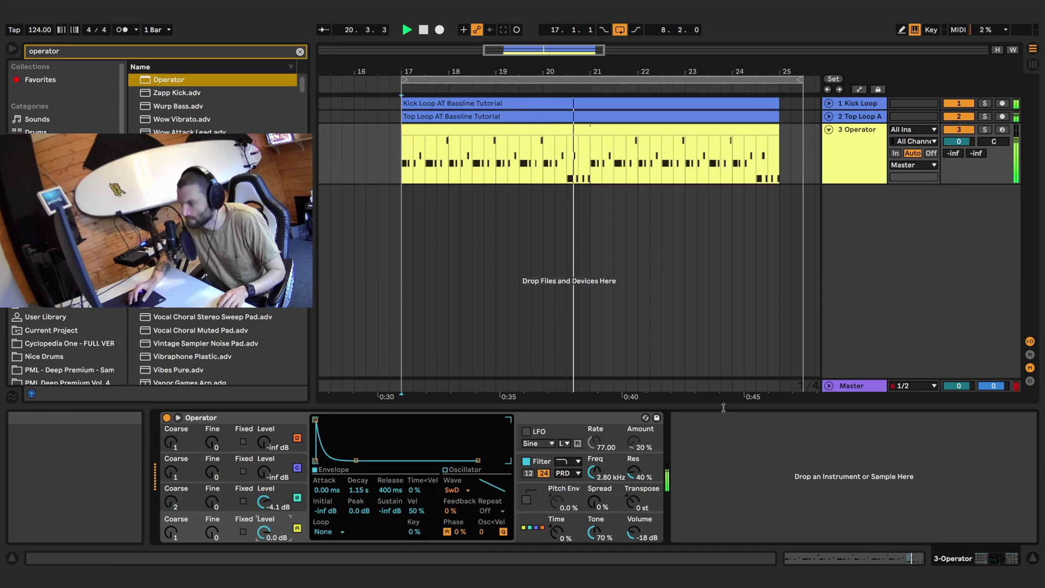
pyautogui.press('space')
# - Lower the Operator track's volume to -1.3 dB and check the mix with playback
pyautogui.moveTo(959, 142); pyautogui.dragTo(960, 149)
pyautogui.press('space')
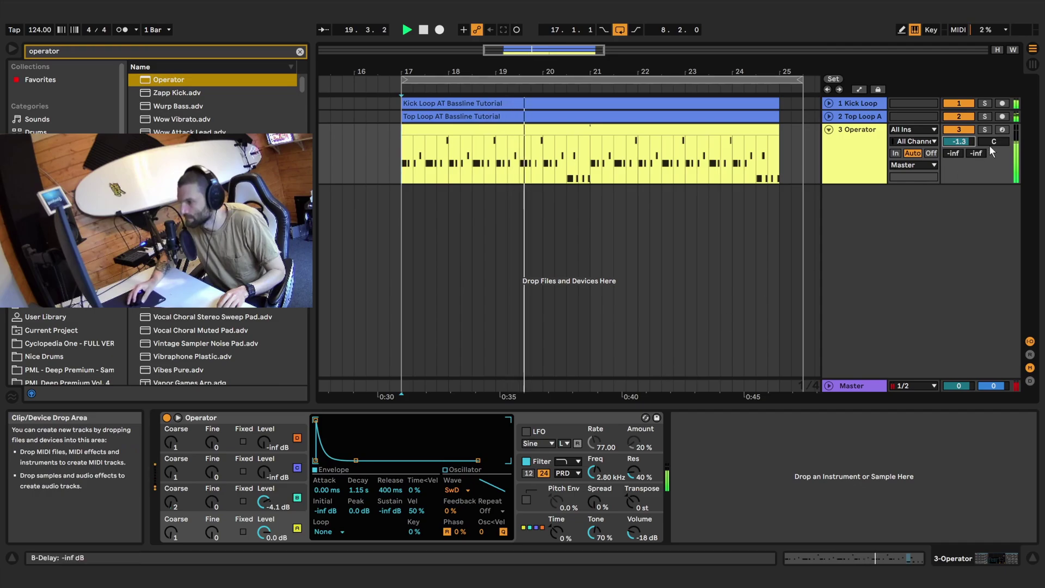
pyautogui.press('space')
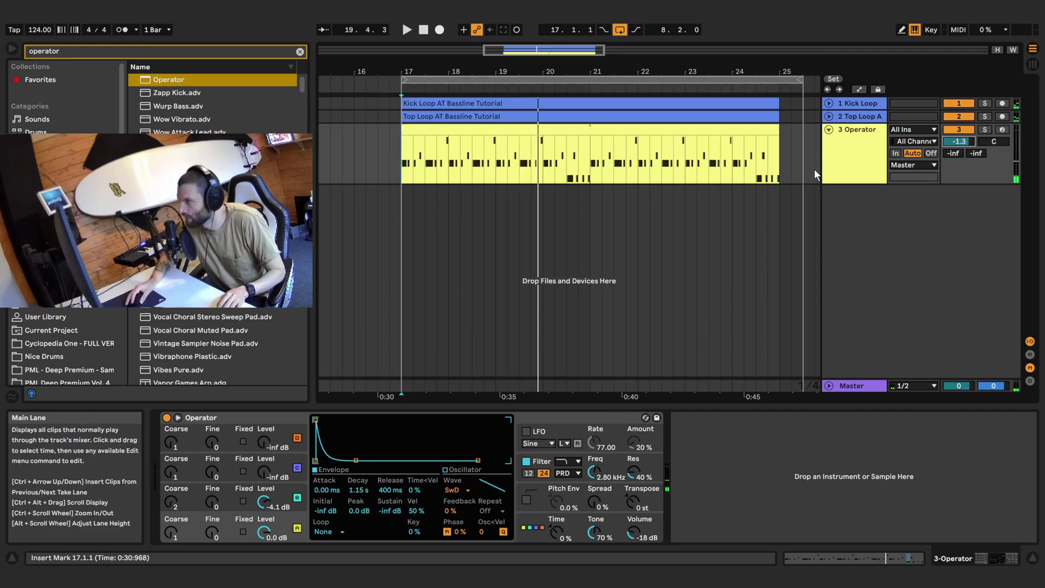
# - Search the browser for "comp" and add a Compressor after Operator on its track
pyautogui.click(299, 54)
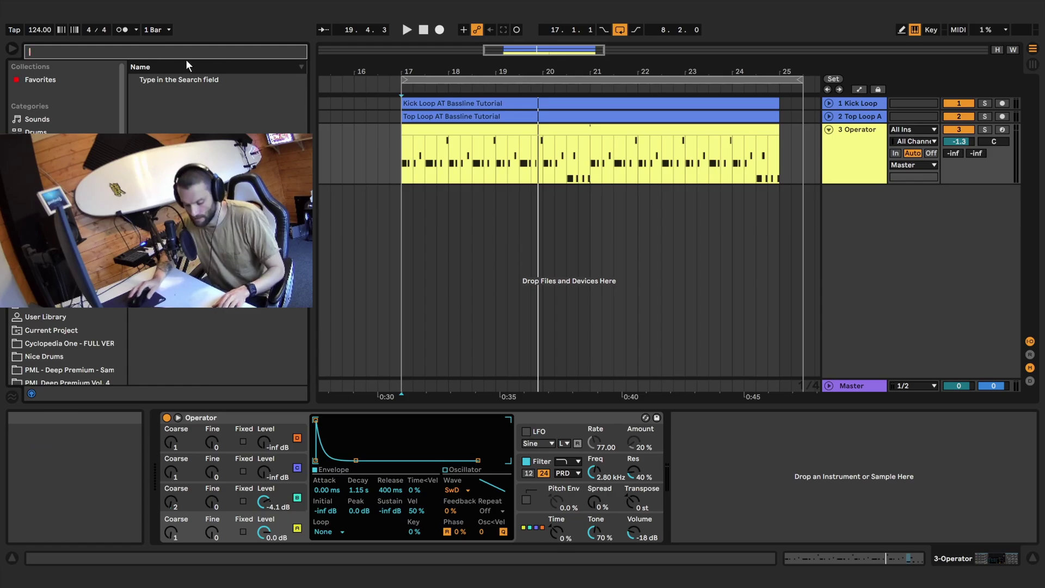
pyautogui.write('comp')
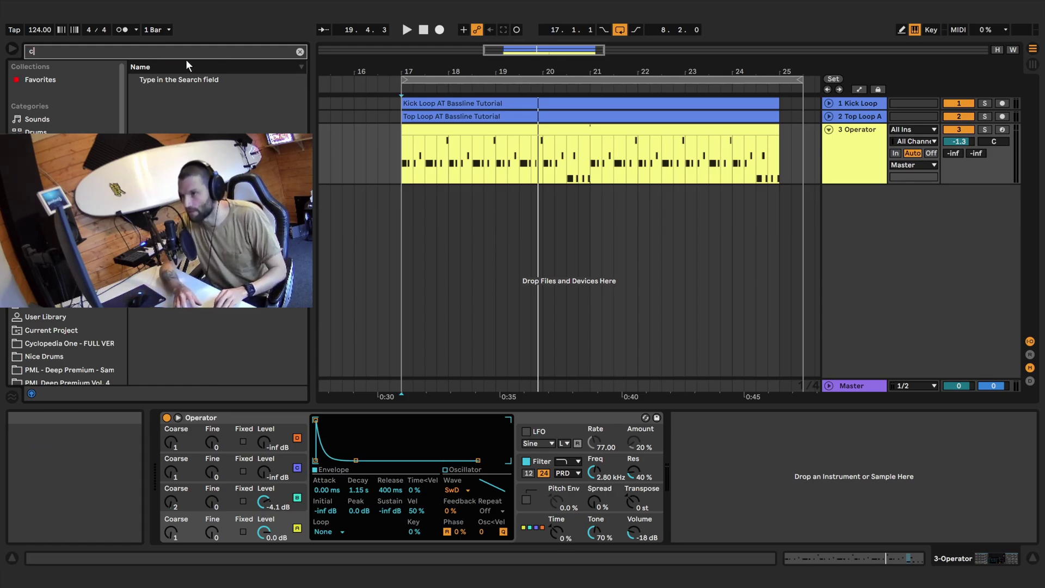
pyautogui.doubleClick(156, 93)
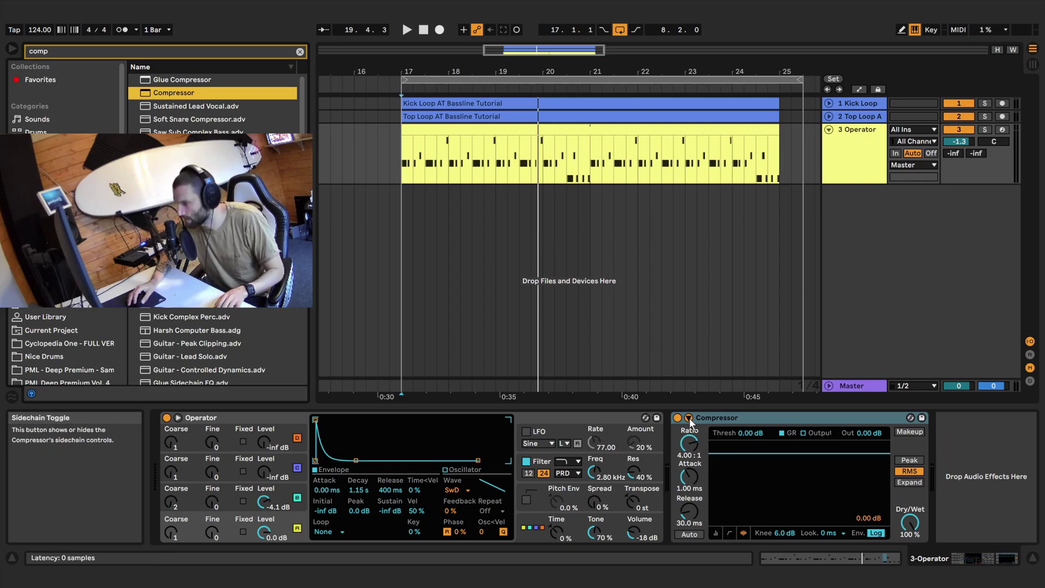
# - Enable the Compressor's external sidechain and use the 1-Kick Loop track as its audio source
pyautogui.click(689, 419)
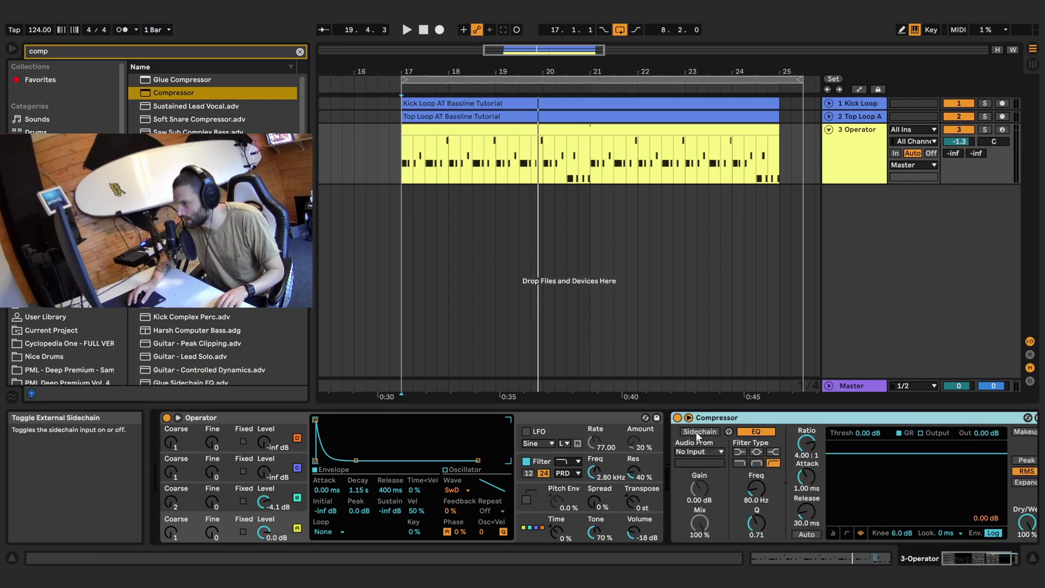
pyautogui.click(696, 431)
pyautogui.click(699, 451)
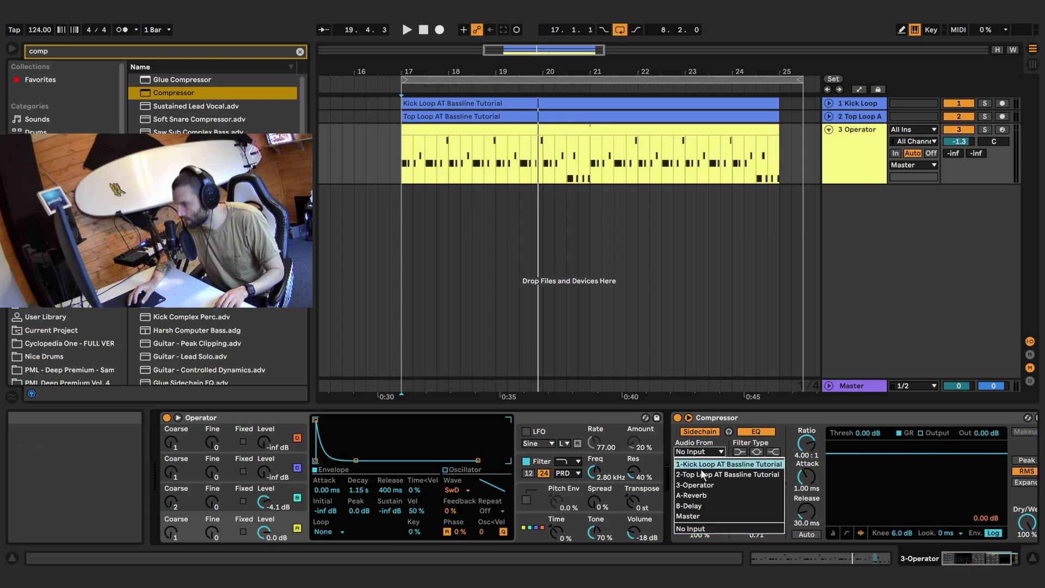
pyautogui.click(714, 466)
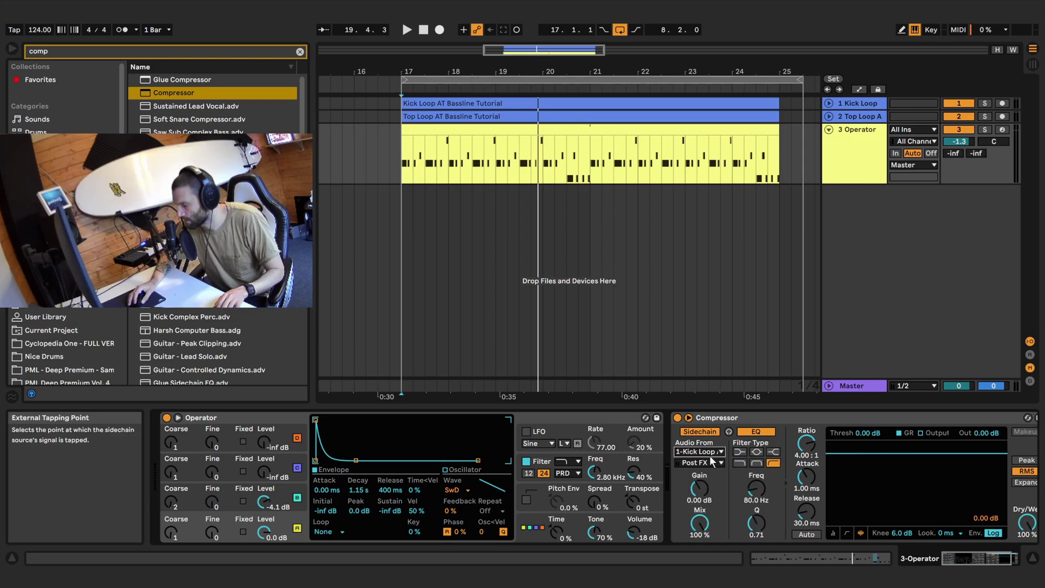
# - Set the Compressor's sidechain EQ frequency to 200 Hz, threshold to -32.1 dB and release to 47.9 ms, checking the ducking with playback
pyautogui.moveTo(757, 488); pyautogui.dragTo(779, 457)
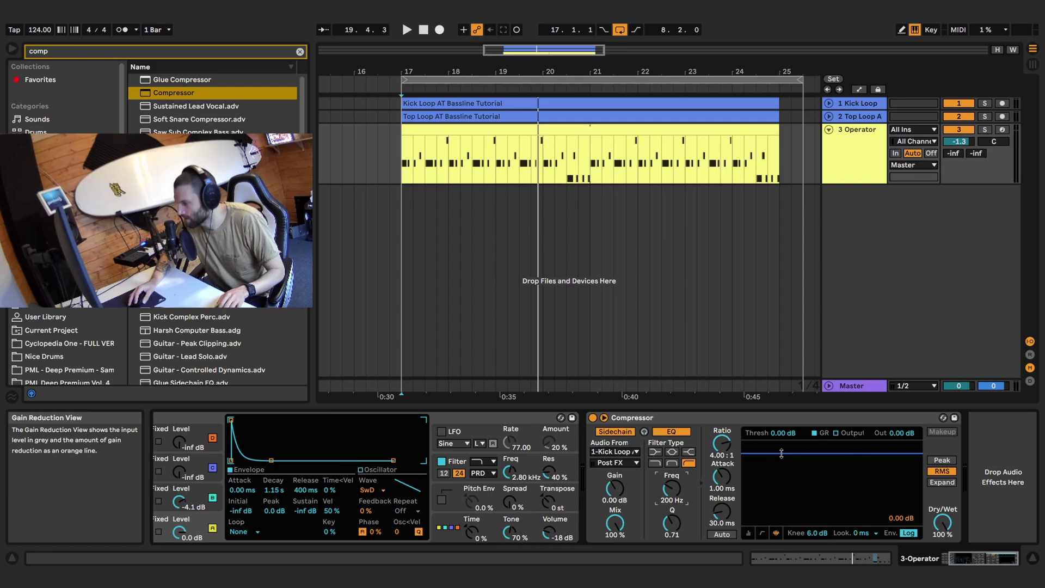
pyautogui.moveTo(832, 453); pyautogui.dragTo(832, 454)
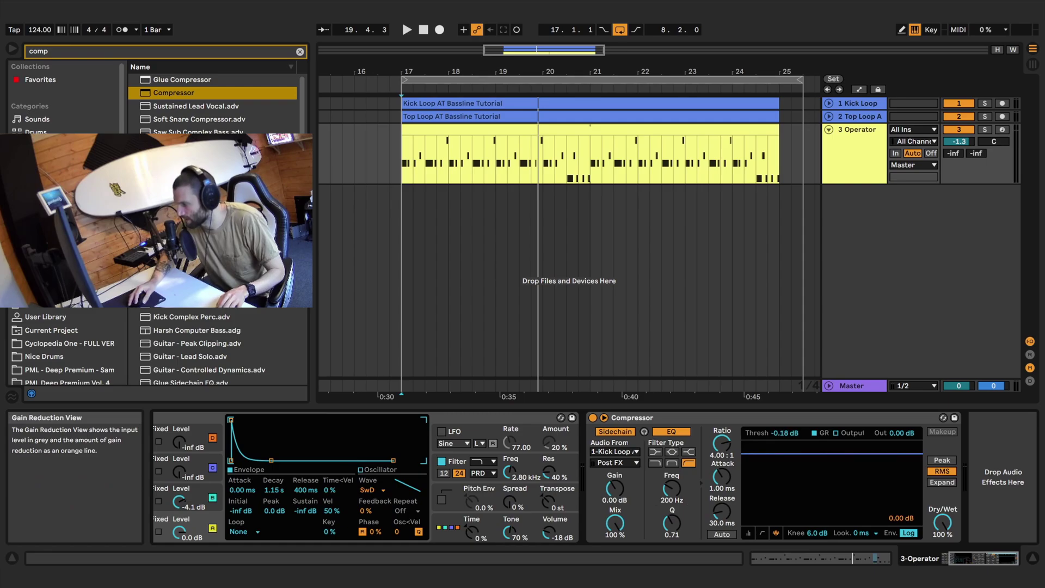
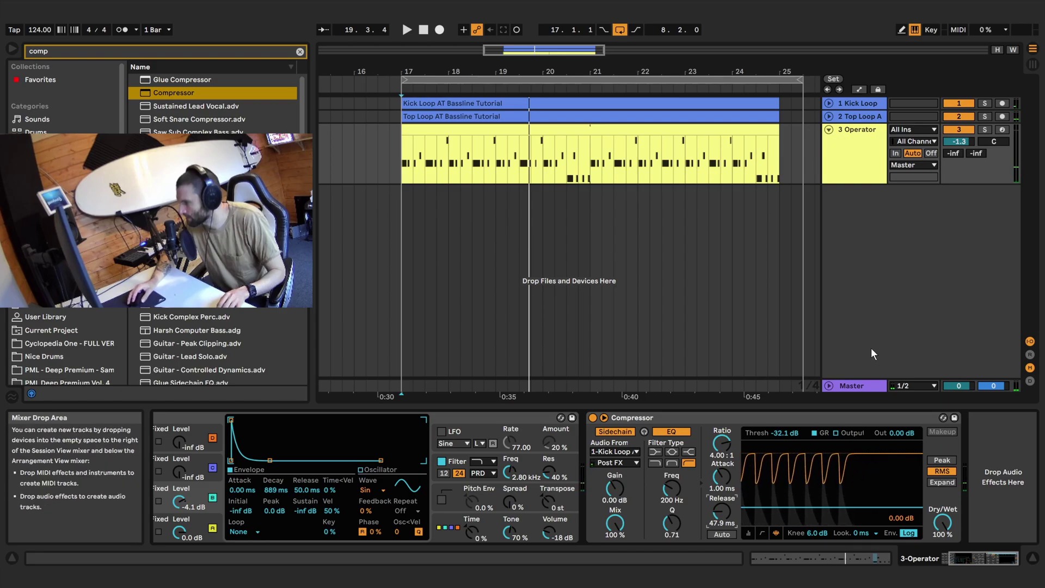
pyautogui.press('space')
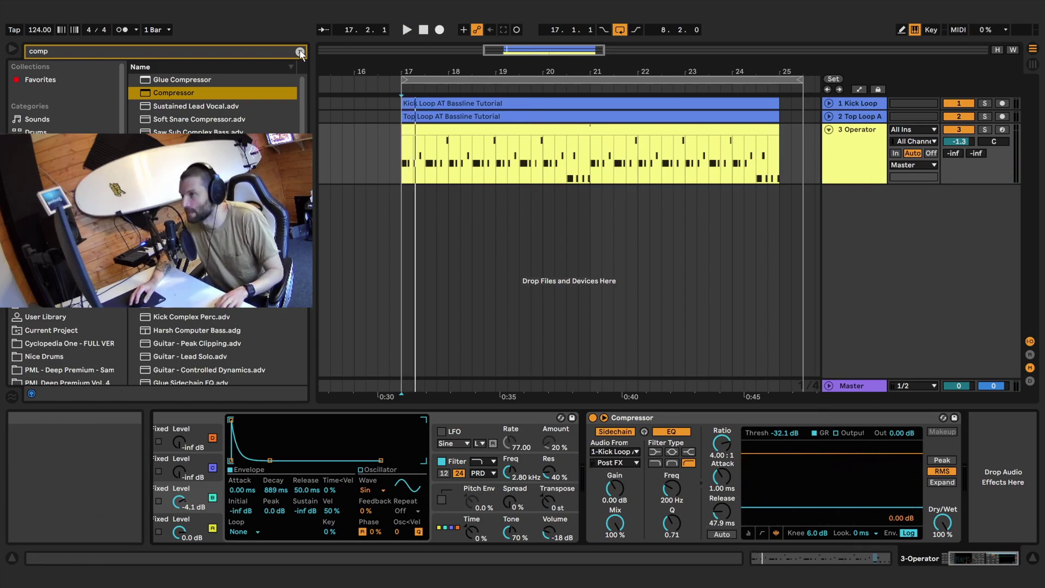
# - Search the browser for "eq" and add EQ Eight after the Compressor on the Operator track
pyautogui.click(300, 52)
pyautogui.write('eq')
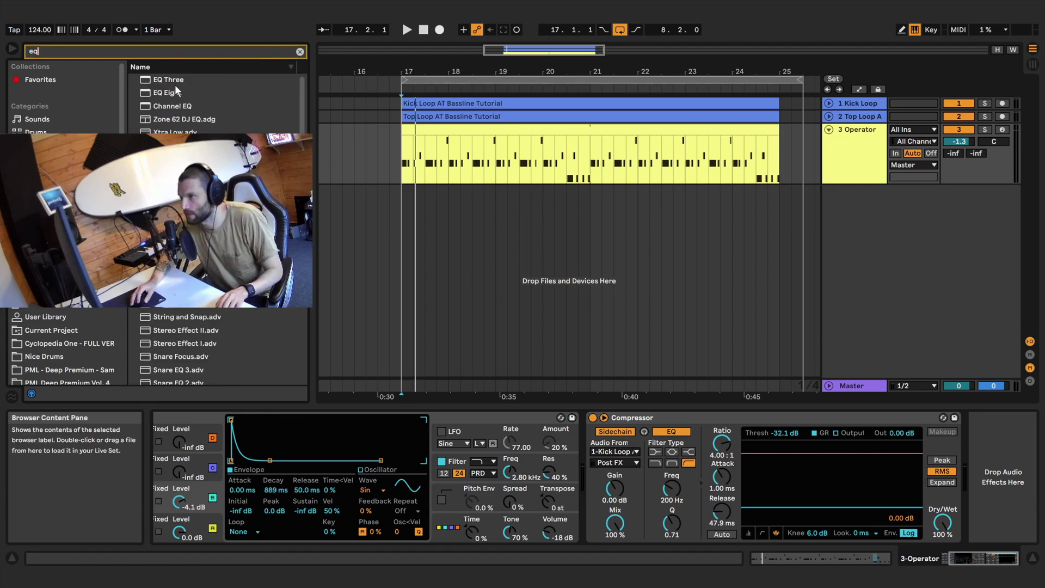
pyautogui.doubleClick(173, 92)
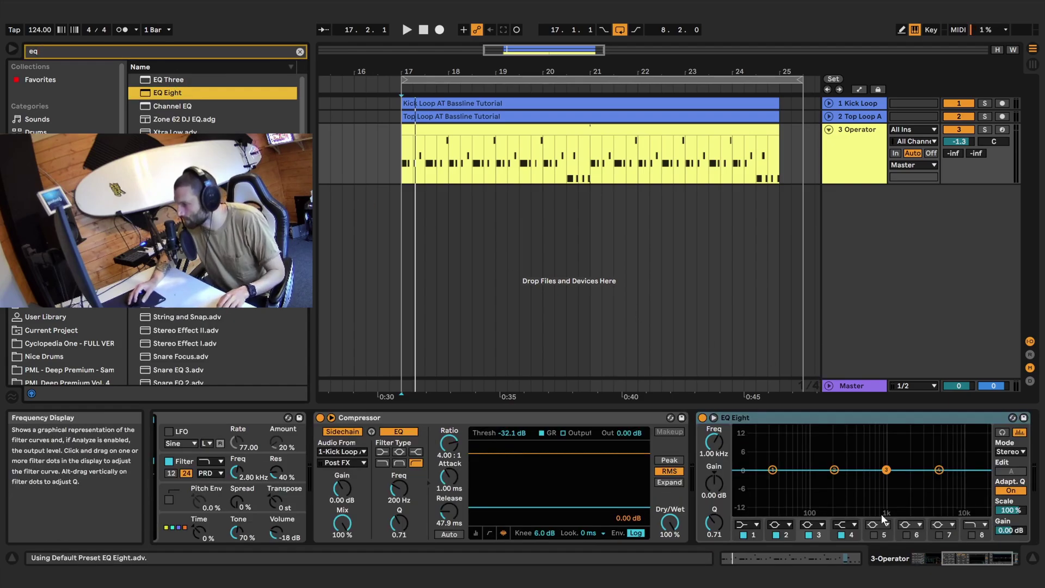
# - Shape EQ Eight's band 2 into a cut of -4.34 dB at 102 Hz with Q 2.20, checking it with playback
pyautogui.press('space')
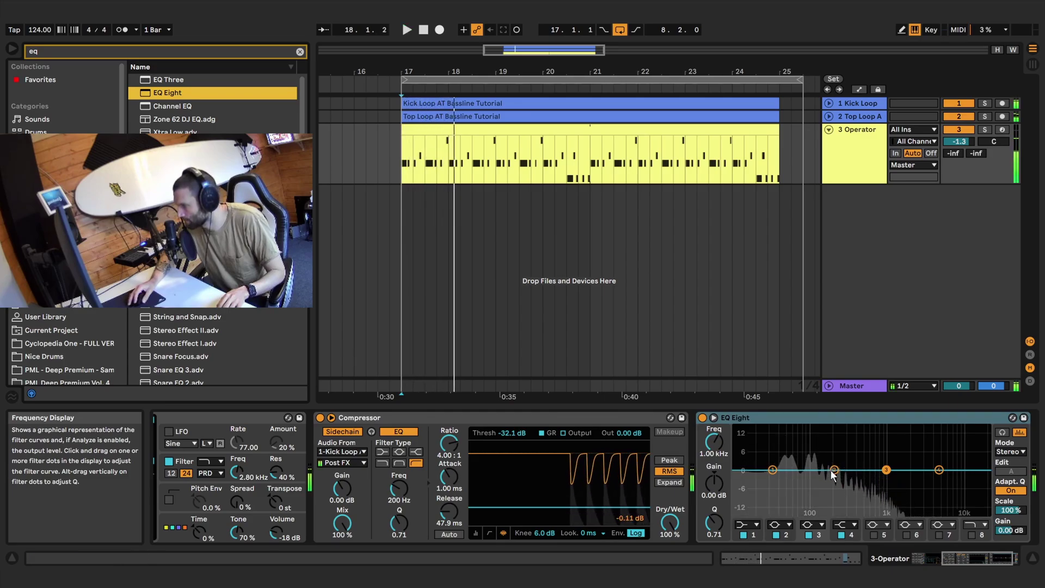
pyautogui.press('space')
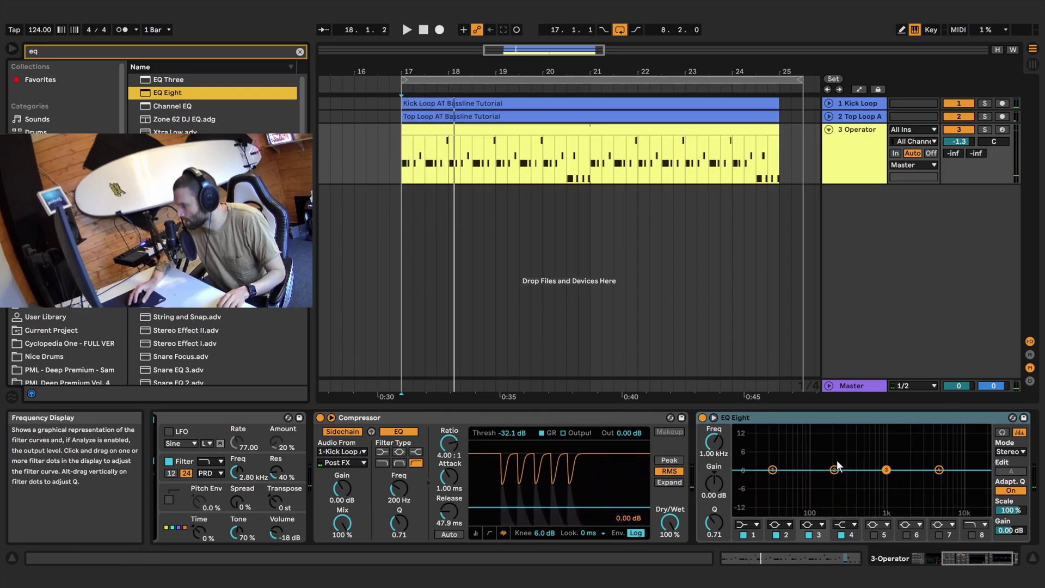
pyautogui.moveTo(835, 470); pyautogui.dragTo(819, 472)
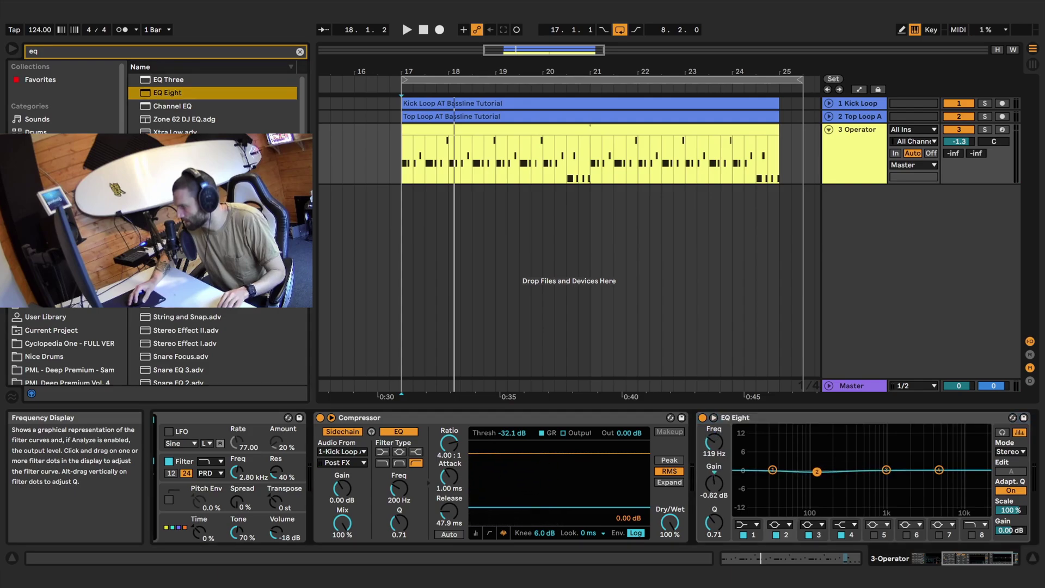
pyautogui.keyDown('alt'); pyautogui.click(815, 482); pyautogui.keyUp('alt')
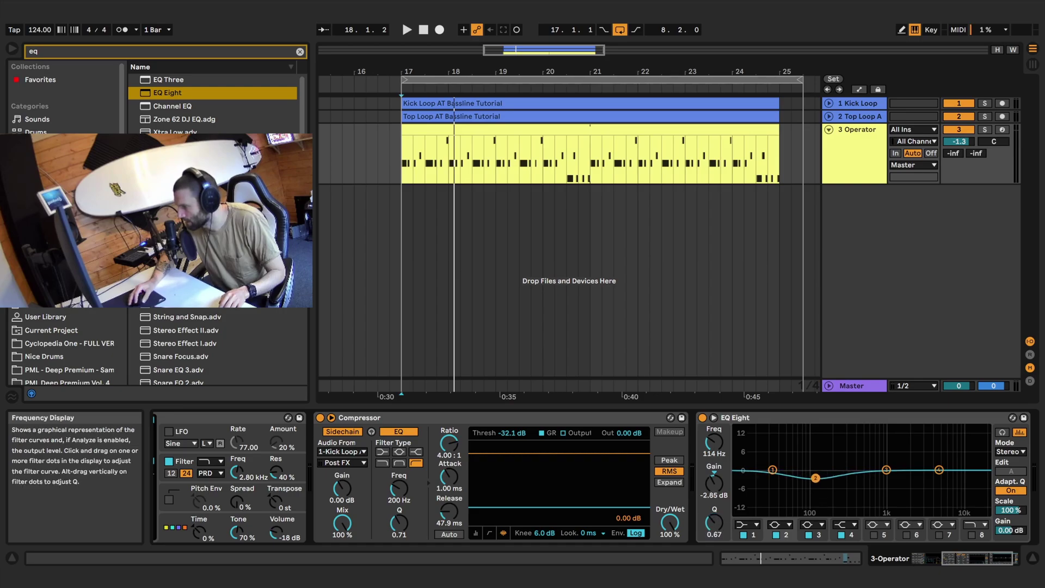
pyautogui.moveTo(818, 478); pyautogui.dragTo(818, 501)
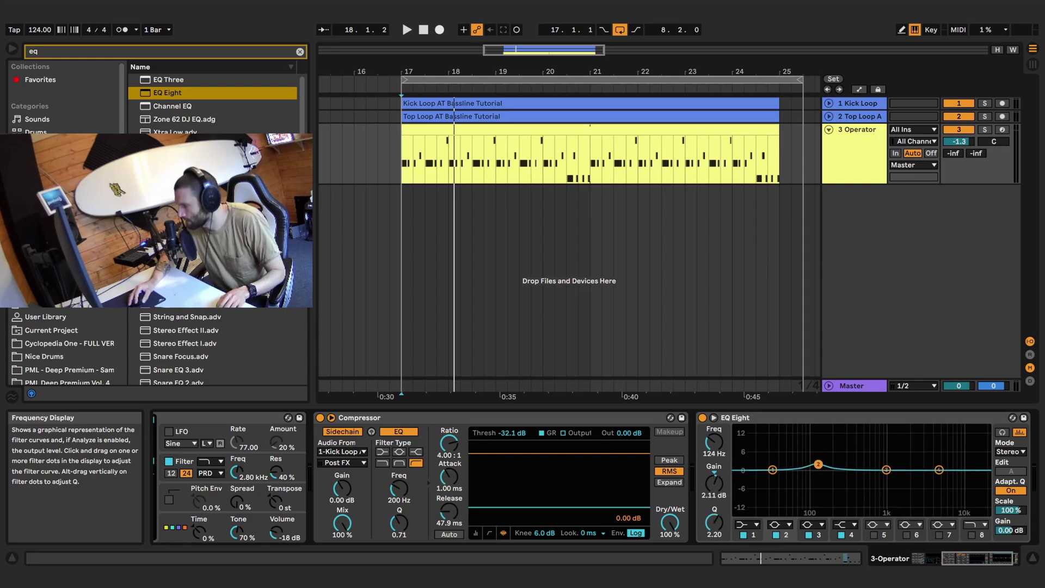
pyautogui.press('space')
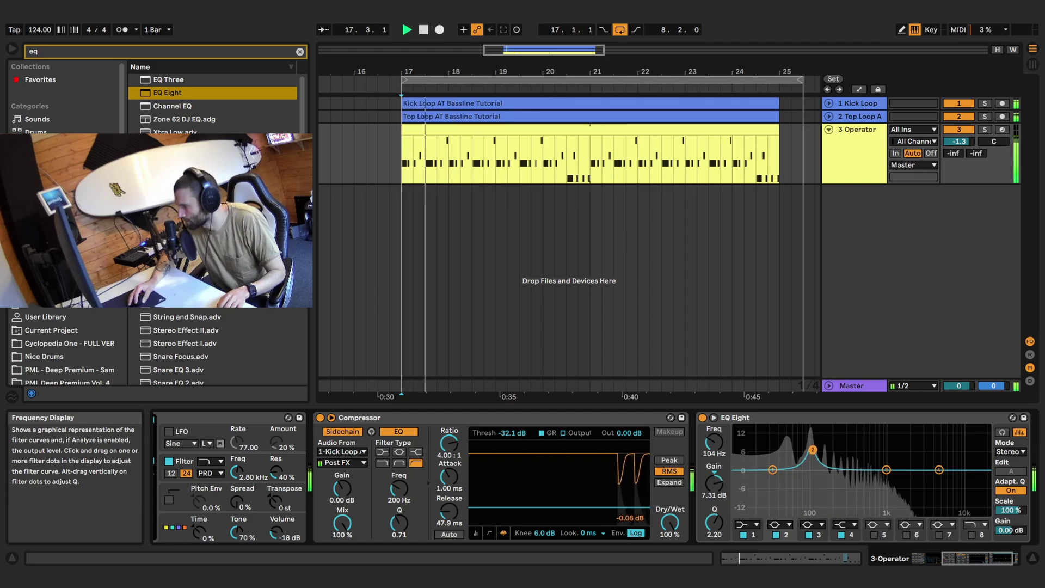
pyautogui.moveTo(812, 477); pyautogui.dragTo(812, 483)
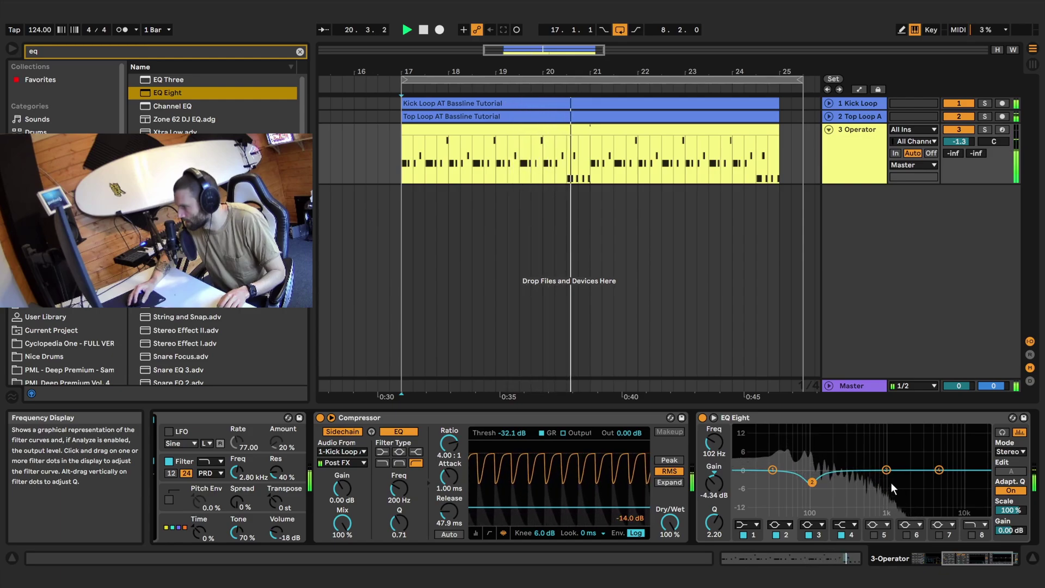
pyautogui.press('space')
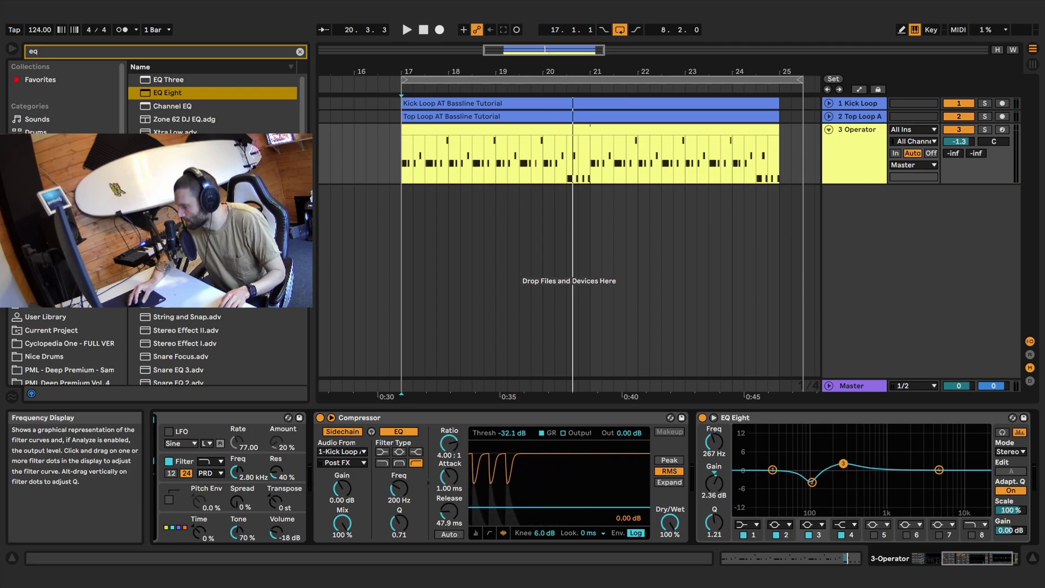
# - Set EQ Eight's band 3 to a 2.36 dB boost at 255 Hz with Q 1.31 while listening to playback
pyautogui.press('space')
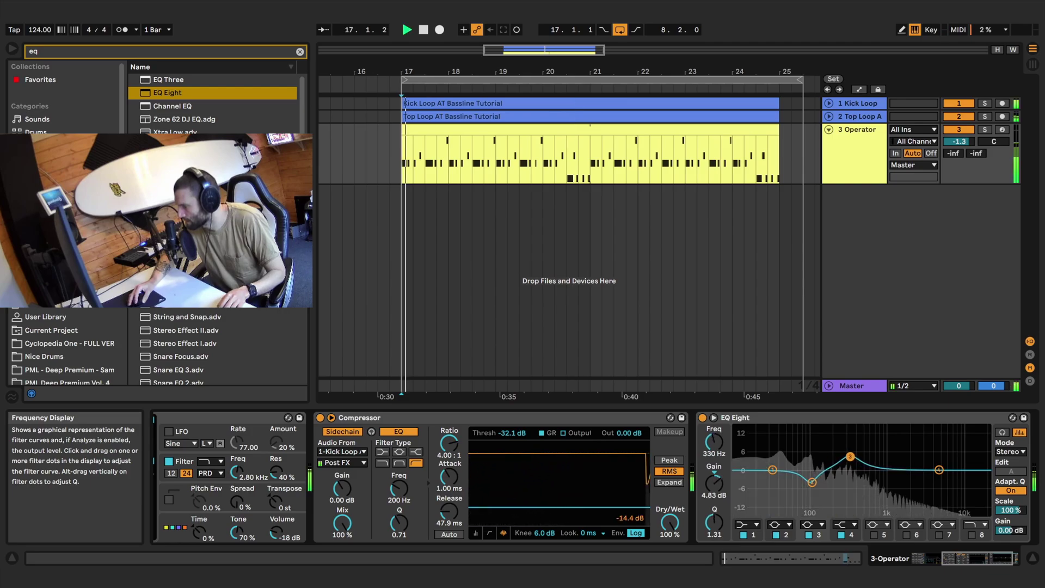
pyautogui.moveTo(847, 455); pyautogui.dragTo(844, 468)
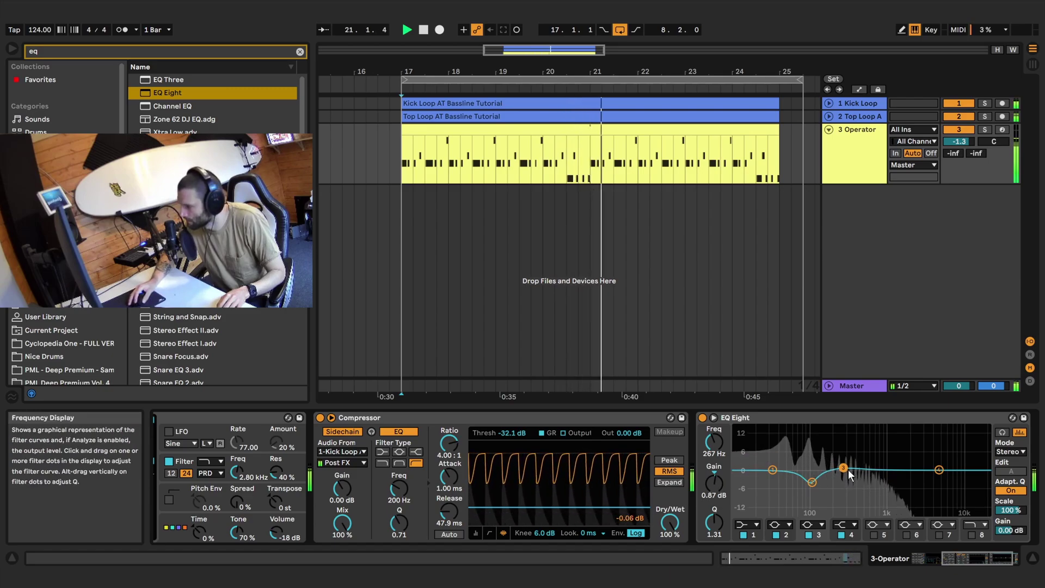
pyautogui.moveTo(844, 468); pyautogui.dragTo(842, 464)
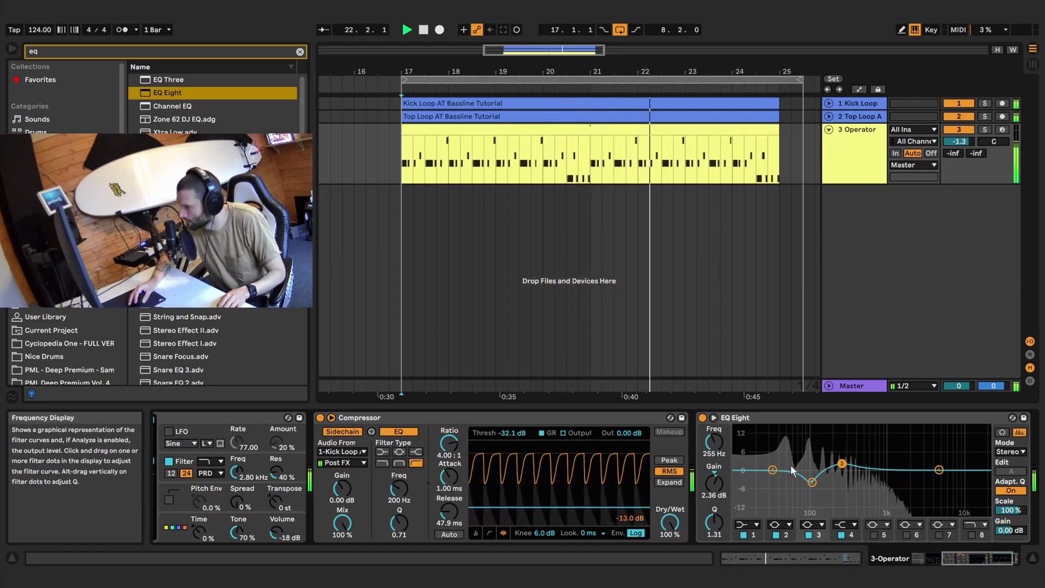
pyautogui.press('space')
# - Raise EQ Eight's band 1 low shelf to 3.84 dB at 66.7 Hz, checking the low end with playback
pyautogui.click(773, 470)
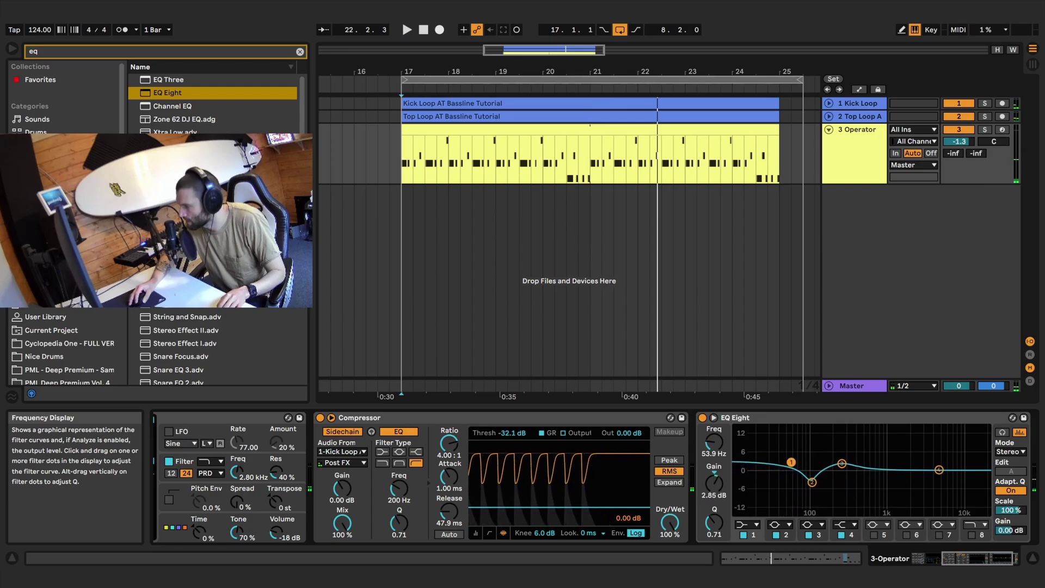
pyautogui.press('space')
pyautogui.moveTo(796, 456); pyautogui.dragTo(798, 460)
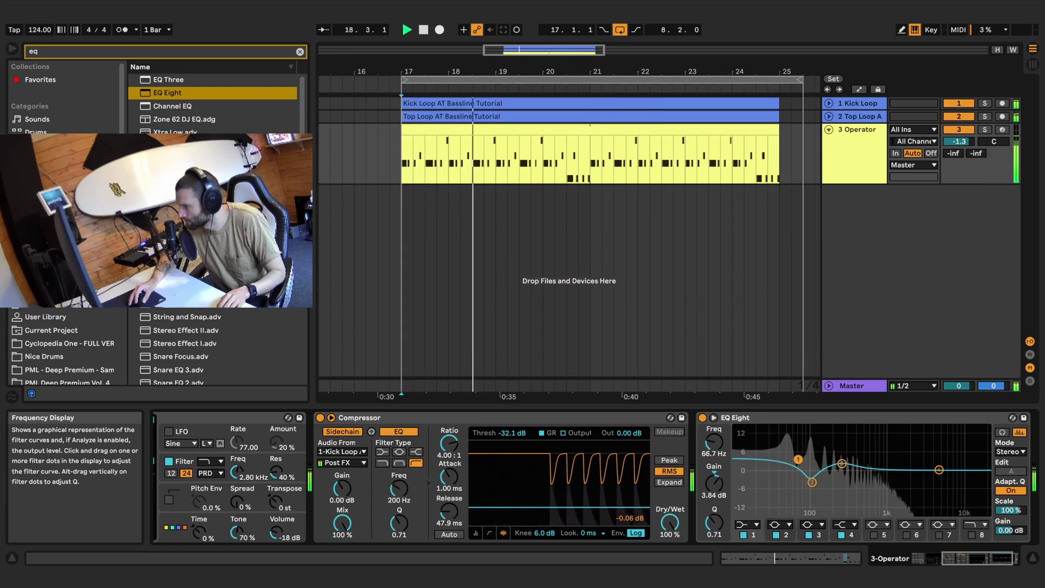
pyautogui.click(812, 482)
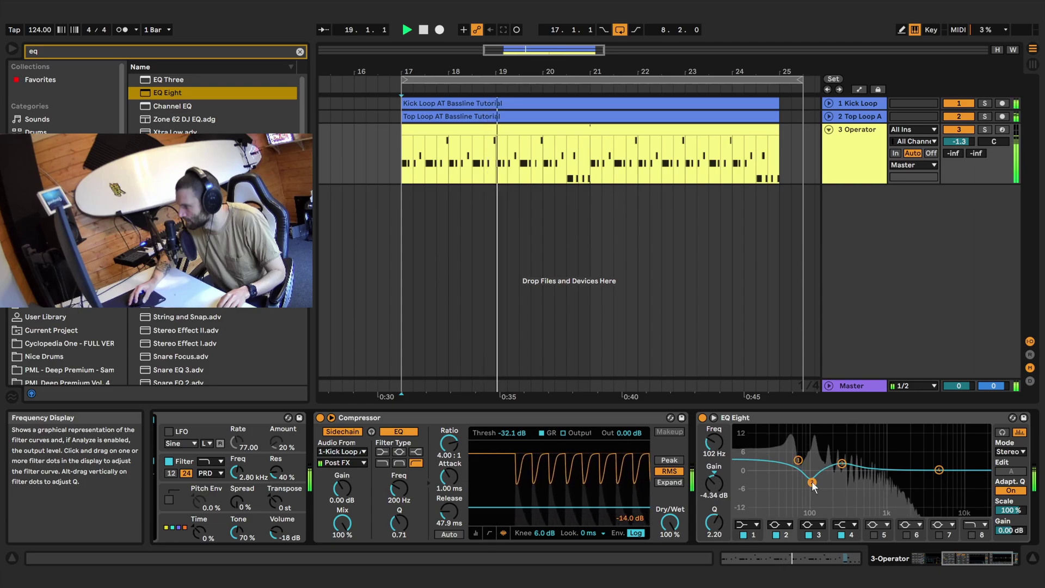
# - Lower the Operator track's volume to -1.8 dB while listening to the mix
pyautogui.click(972, 146)
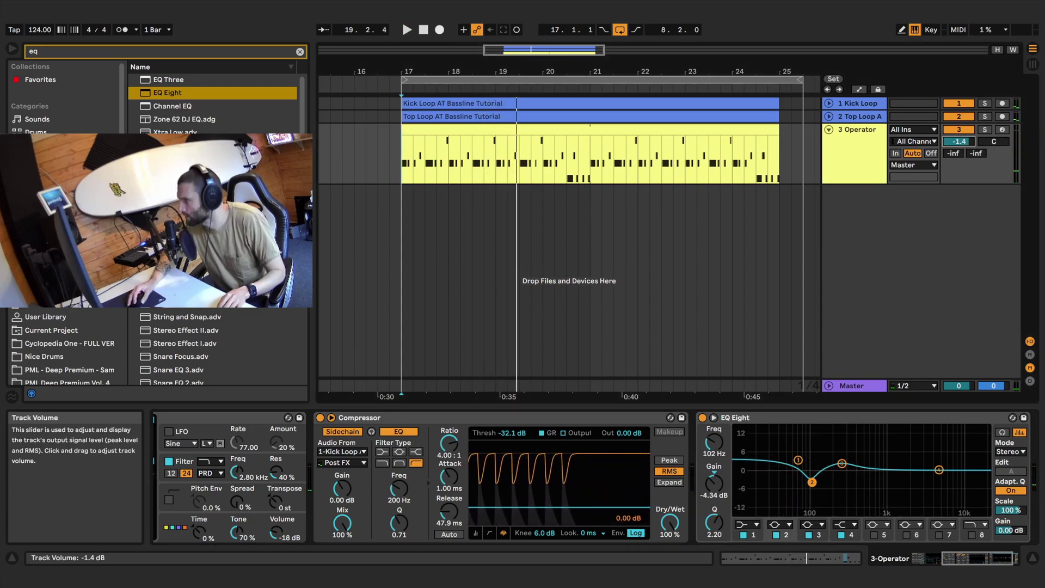
pyautogui.press('space')
pyautogui.moveTo(963, 143); pyautogui.dragTo(963, 147)
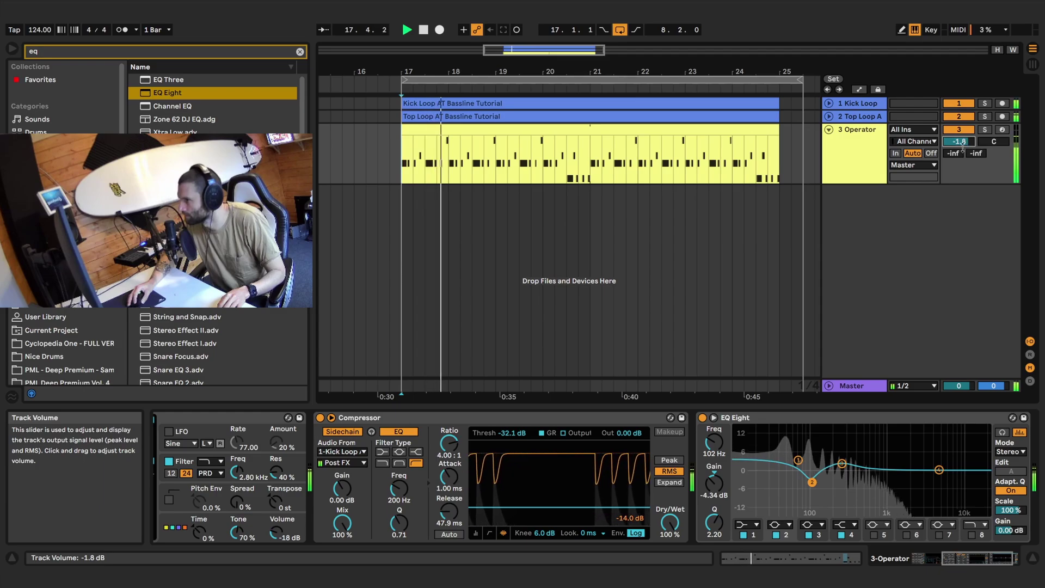